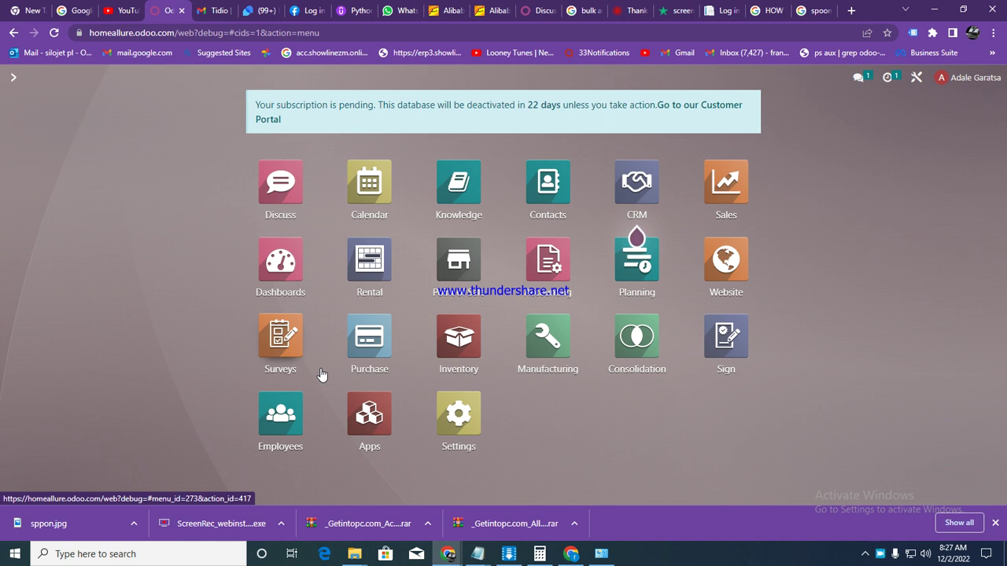
# Deactivate the sales Tax 15% and the Purchase Tax 15% in the Accounting taxes list, and clear the Sale or Purchase filter.
pyautogui.click(551, 276)
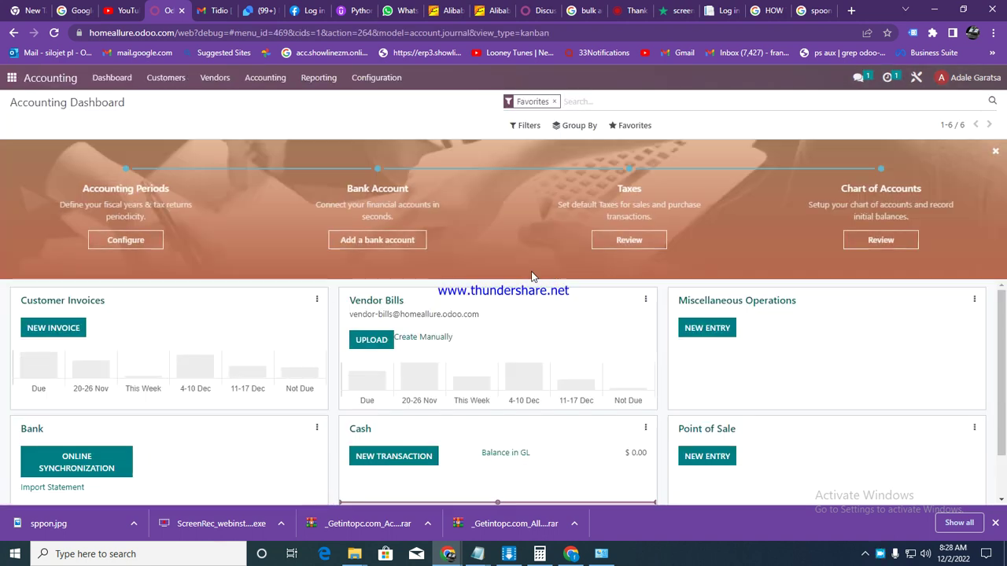
pyautogui.click(377, 88)
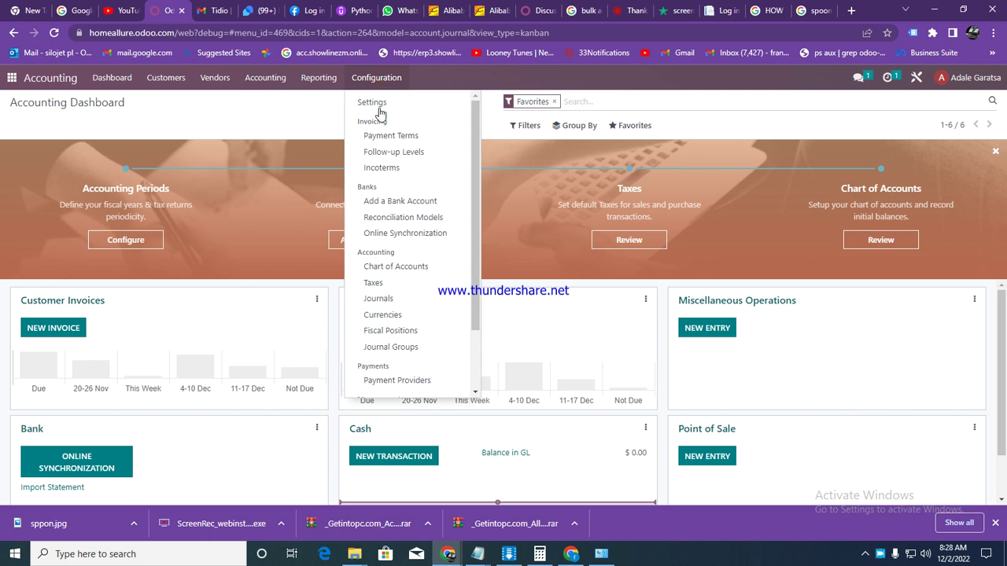
pyautogui.click(375, 283)
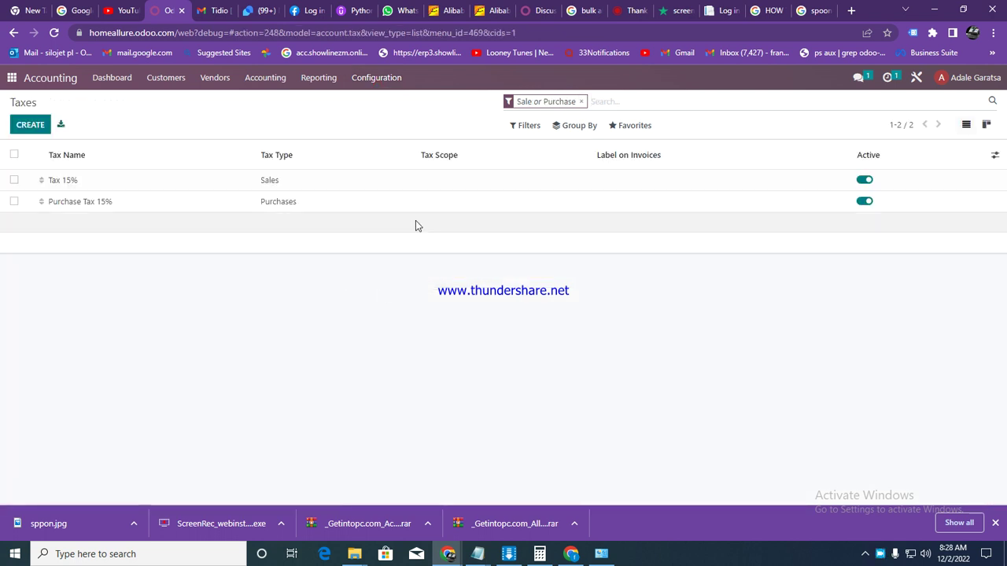
pyautogui.click(864, 180)
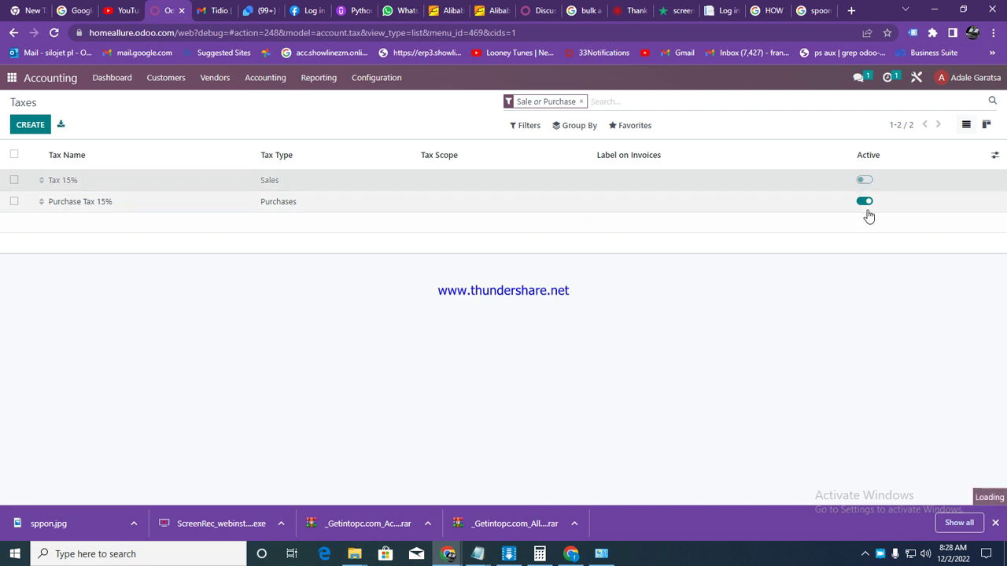
pyautogui.click(864, 201)
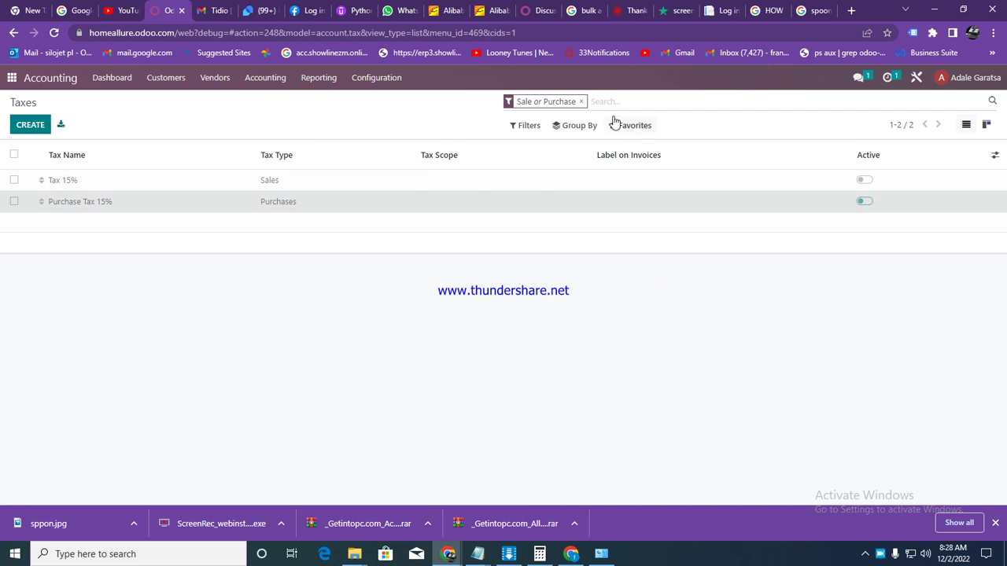
pyautogui.click(580, 101)
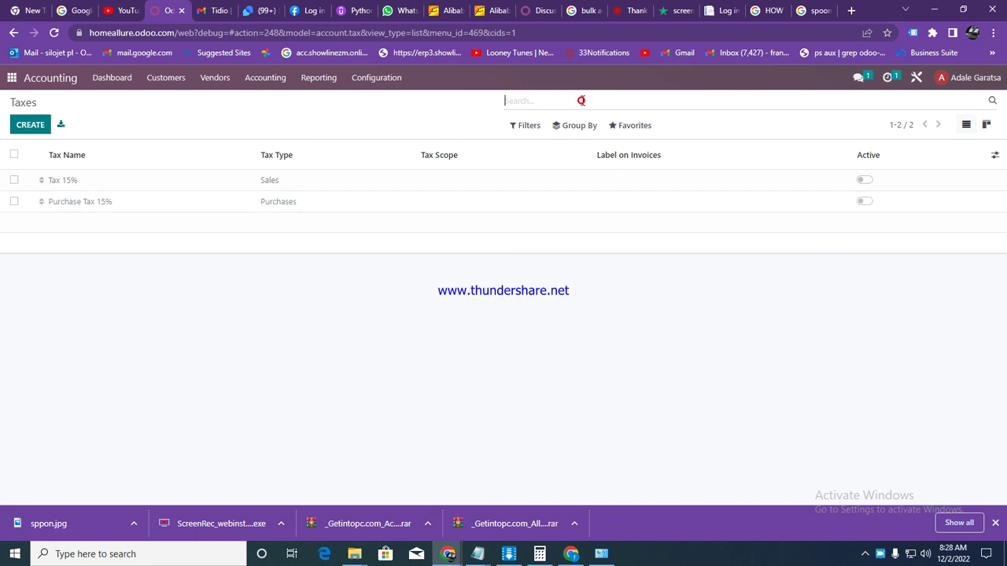
# Turn the Variants option off and back on in the Inventory product settings, and save the settings.
pyautogui.click(8, 80)
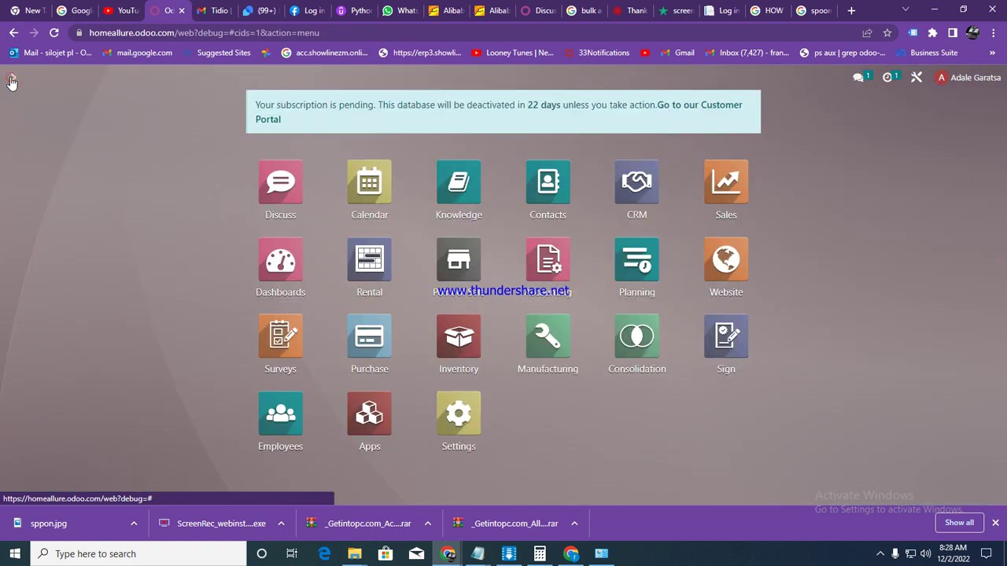
pyautogui.click(472, 352)
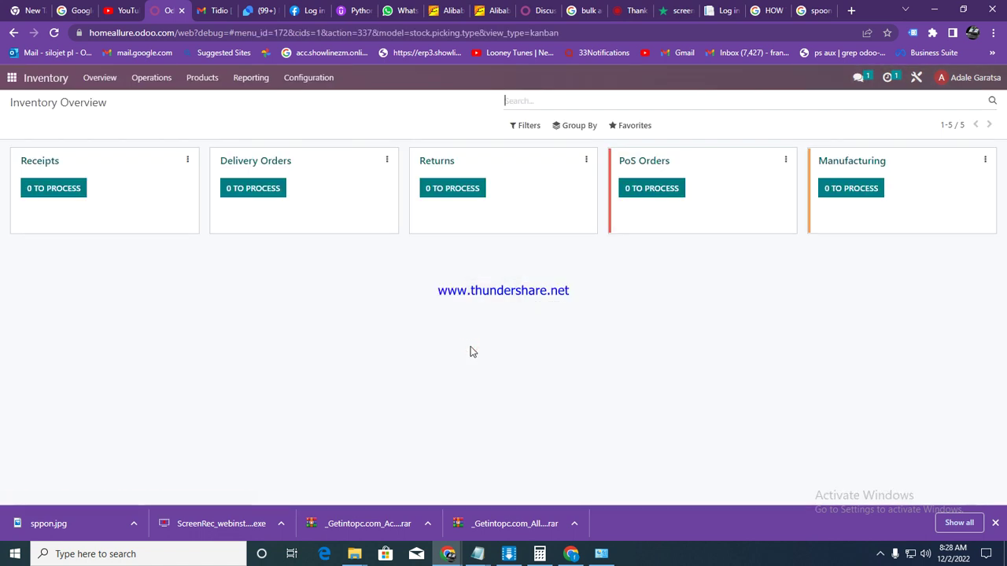
pyautogui.click(306, 78)
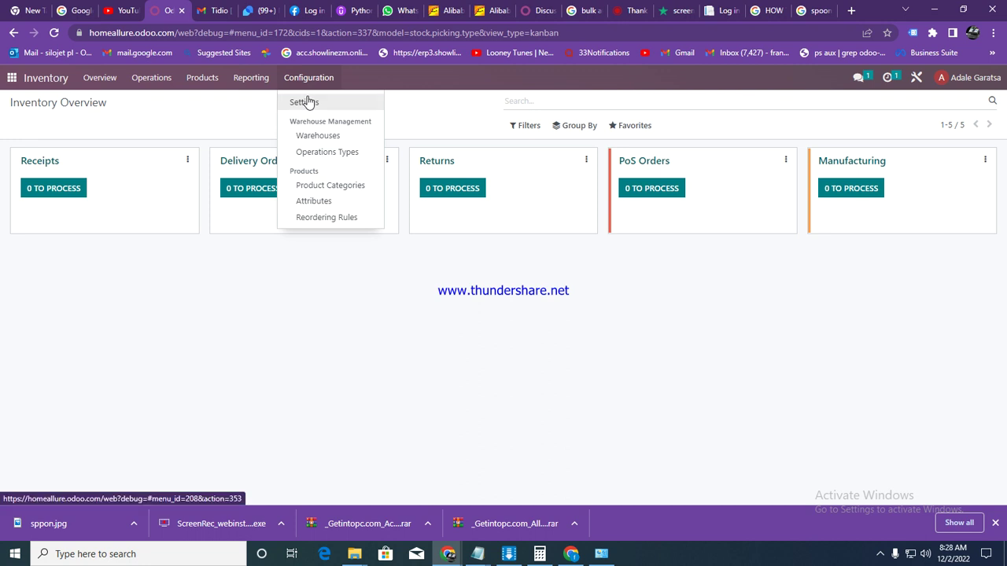
pyautogui.click(307, 102)
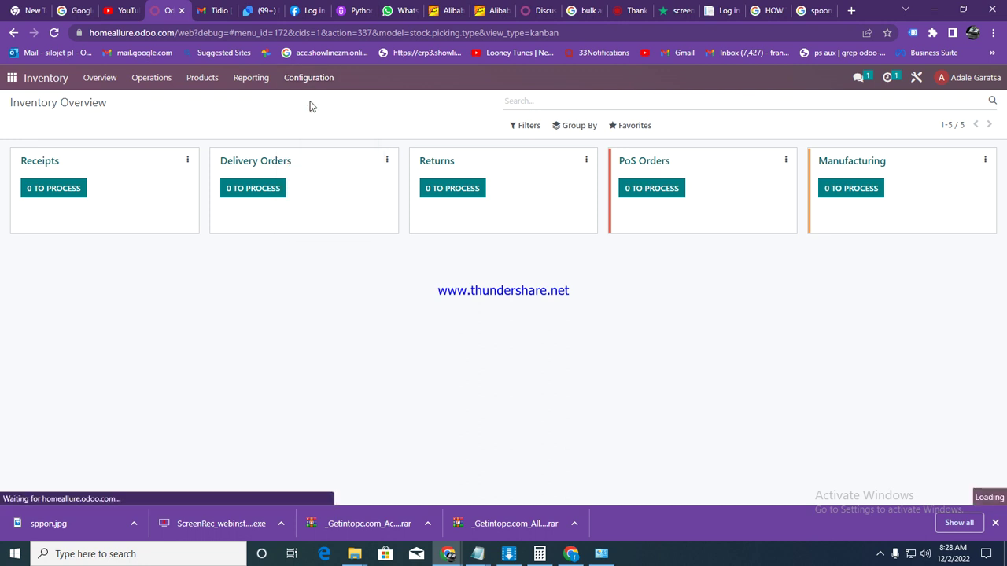
pyautogui.scroll(-4, 283, 241)
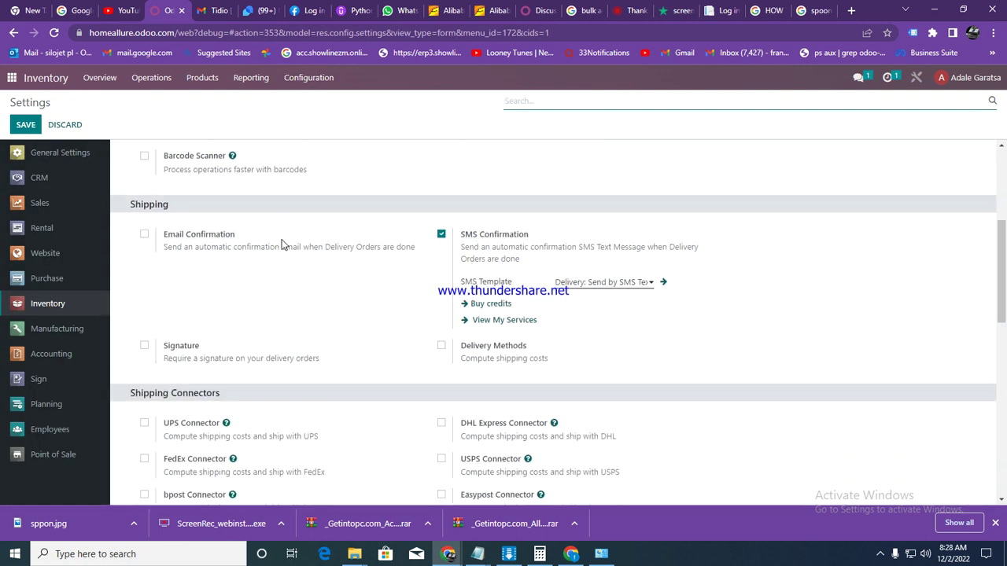
pyautogui.scroll(-2, 283, 244)
pyautogui.scroll(-2, 281, 244)
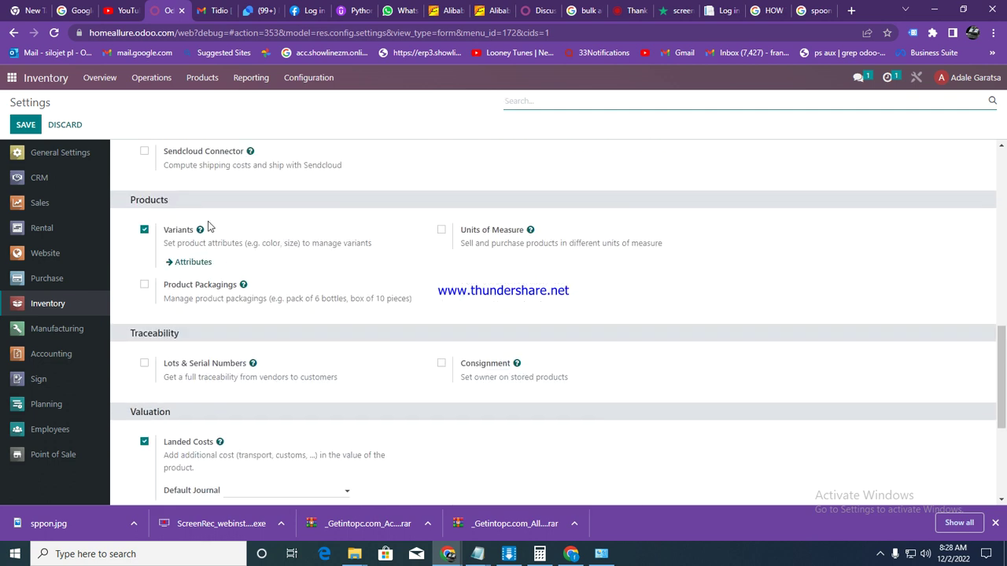
pyautogui.click(145, 230)
pyautogui.click(145, 231)
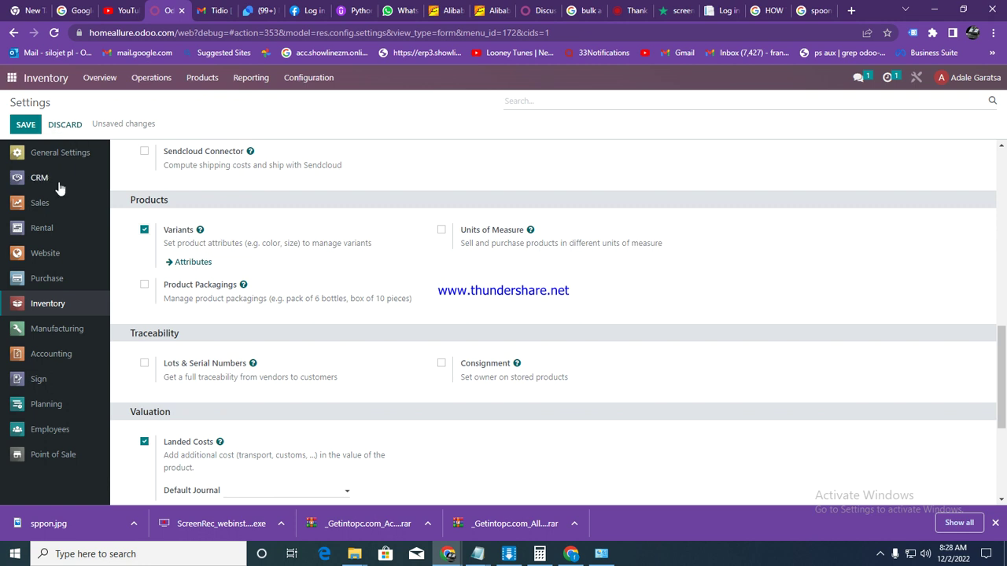
pyautogui.click(25, 125)
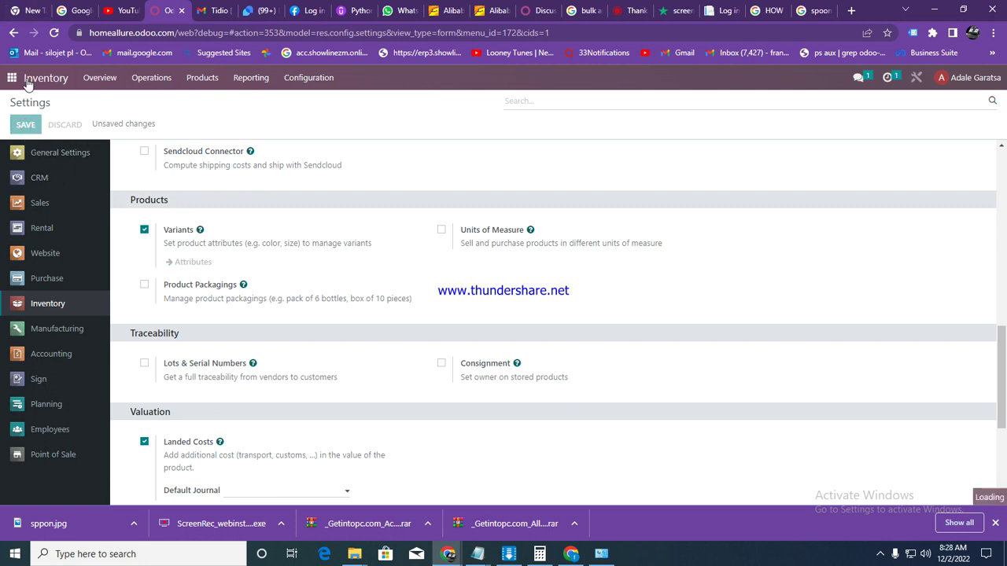
# Start a new product category in Inventory and name it UNTENSILS.
pyautogui.click(312, 82)
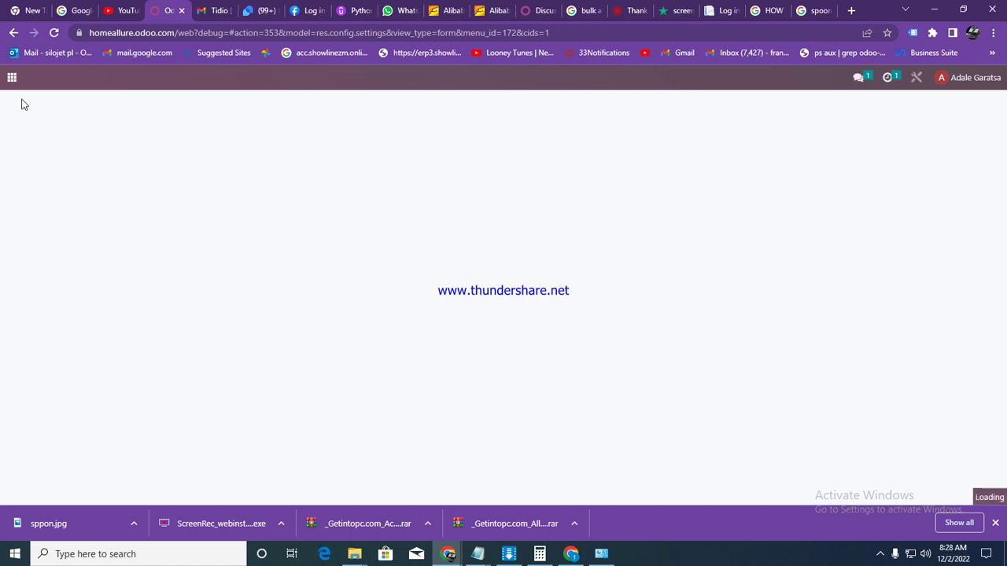
pyautogui.click(306, 80)
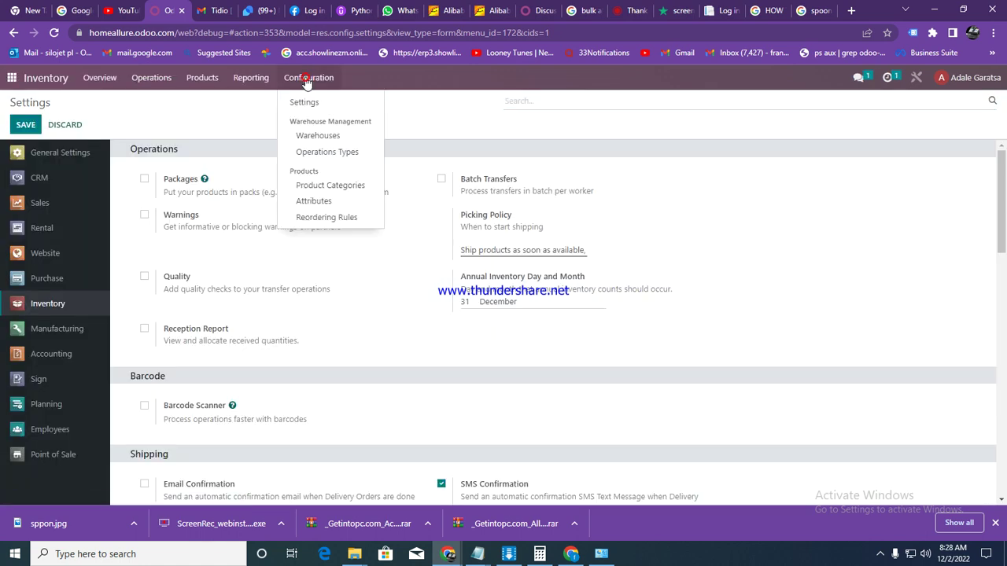
pyautogui.click(330, 186)
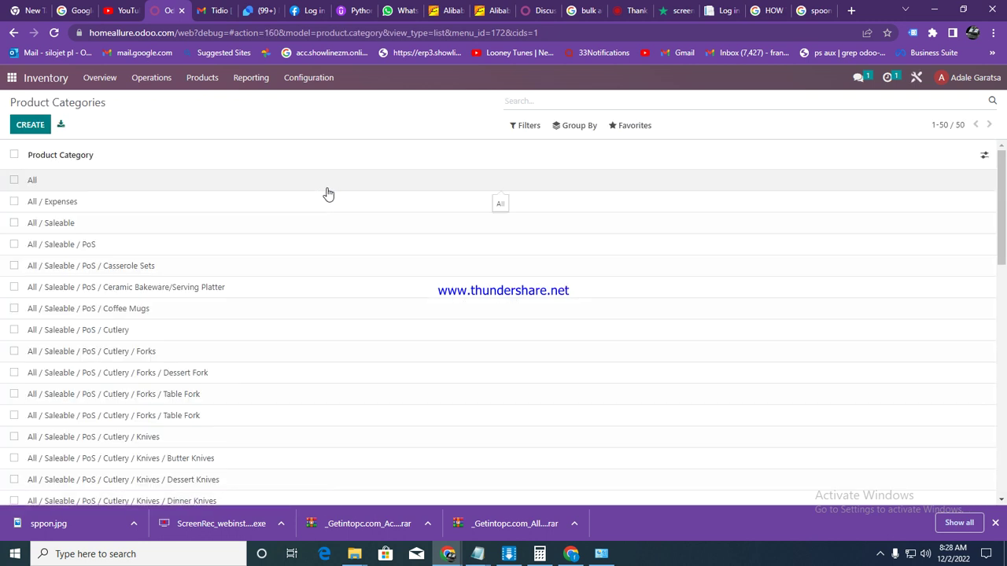
pyautogui.click(29, 126)
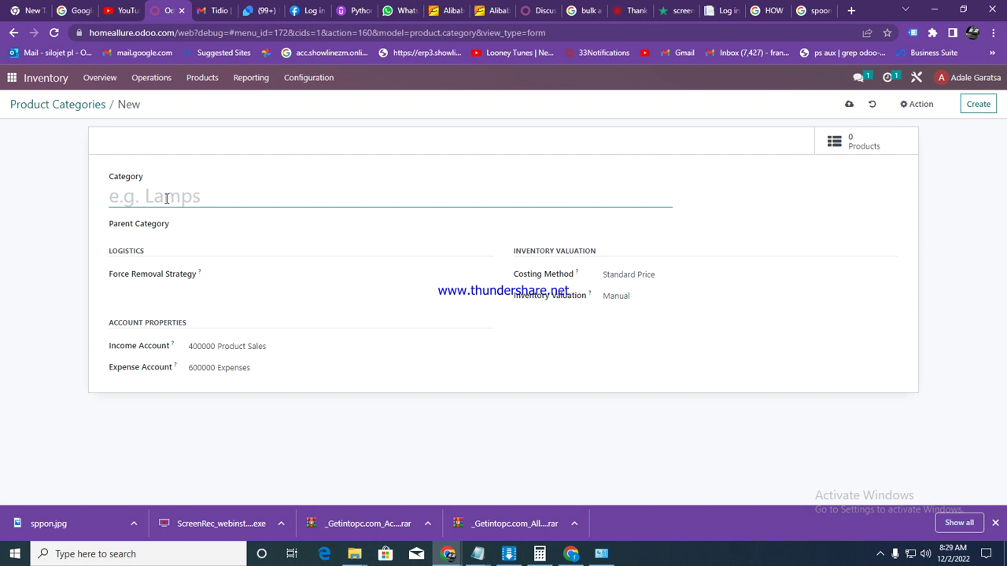
pyautogui.write('UNTEN')
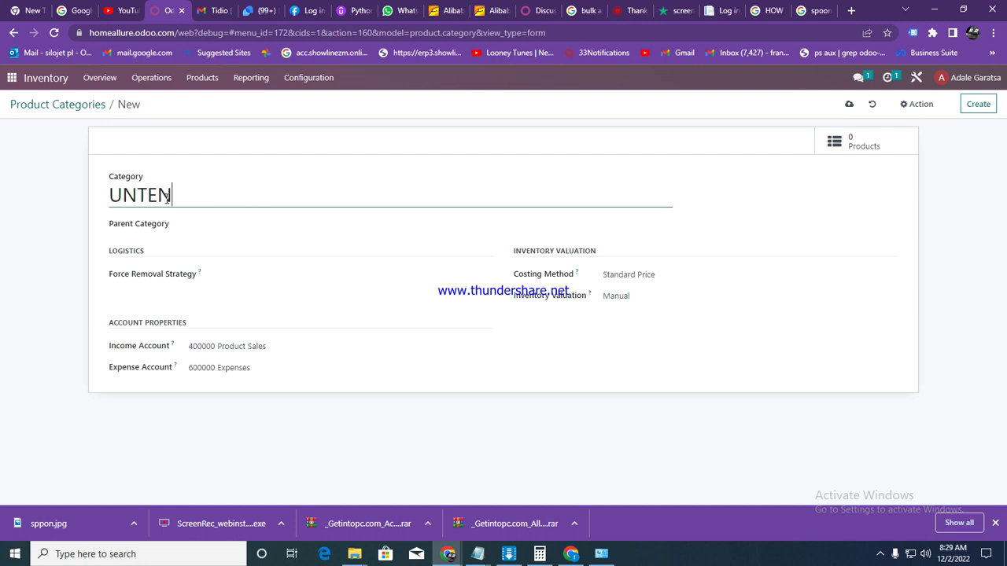
pyautogui.write('SILS')
# Set the category's expense account to 500000 Cost of Goods Sold.
pyautogui.click(261, 364)
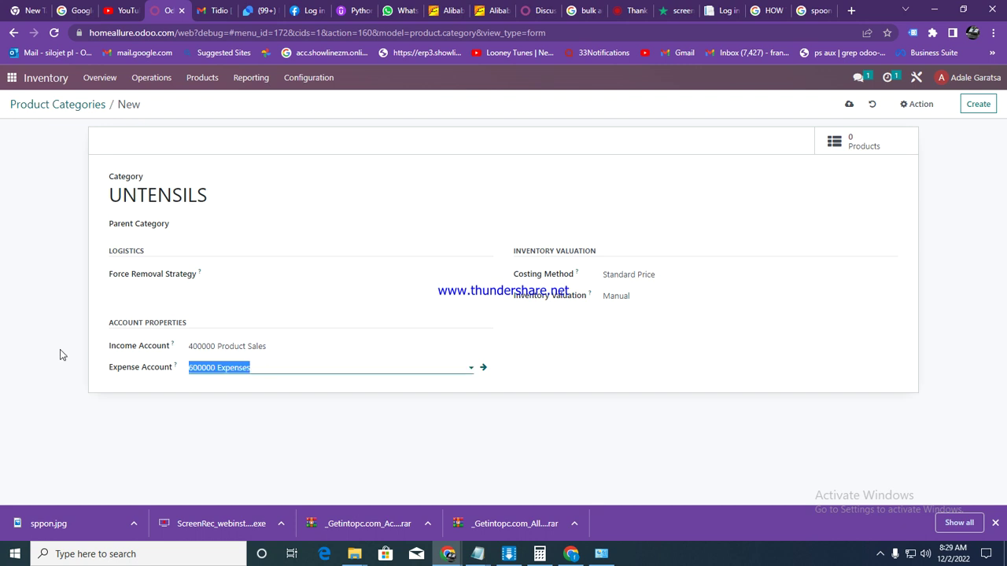
pyautogui.press('BackSpace')
pyautogui.write('COST')
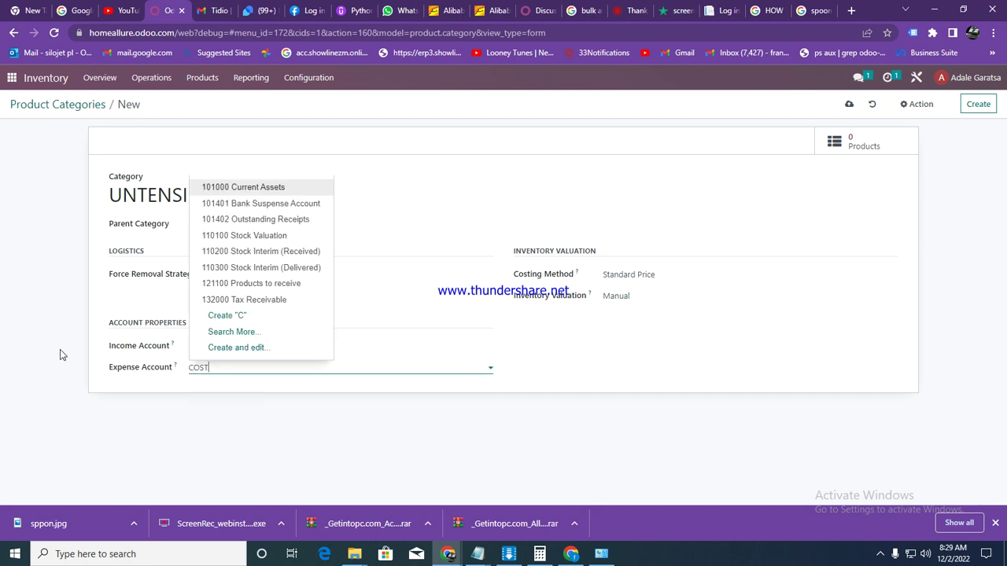
pyautogui.click(247, 391)
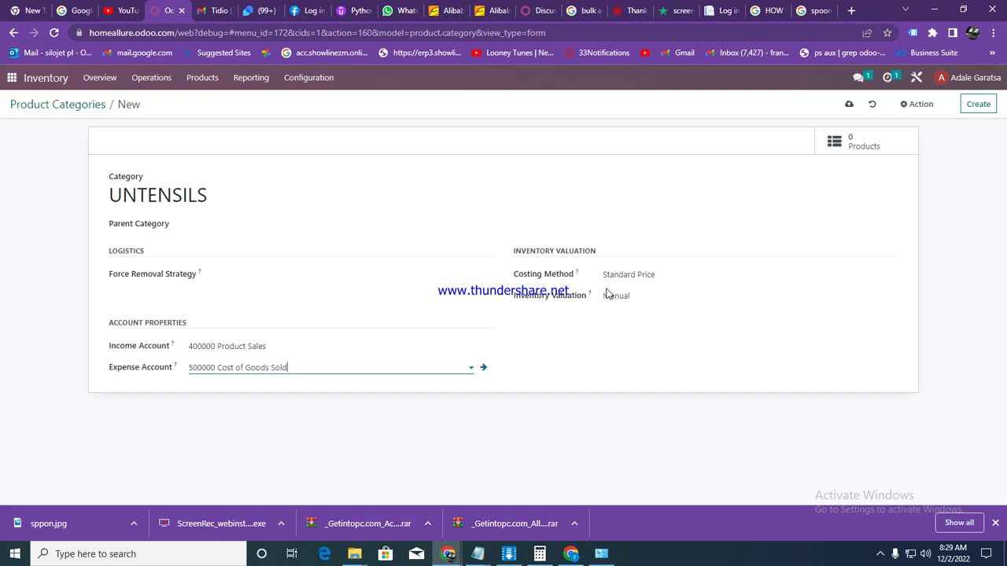
# Set the category's inventory valuation to Automated and save it by starting another new category.
pyautogui.click(657, 296)
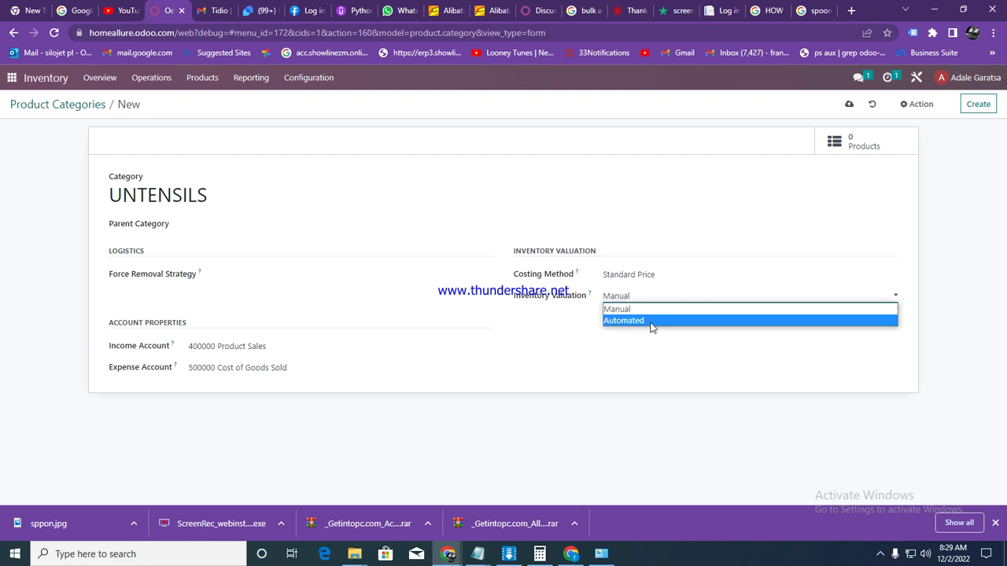
pyautogui.click(651, 320)
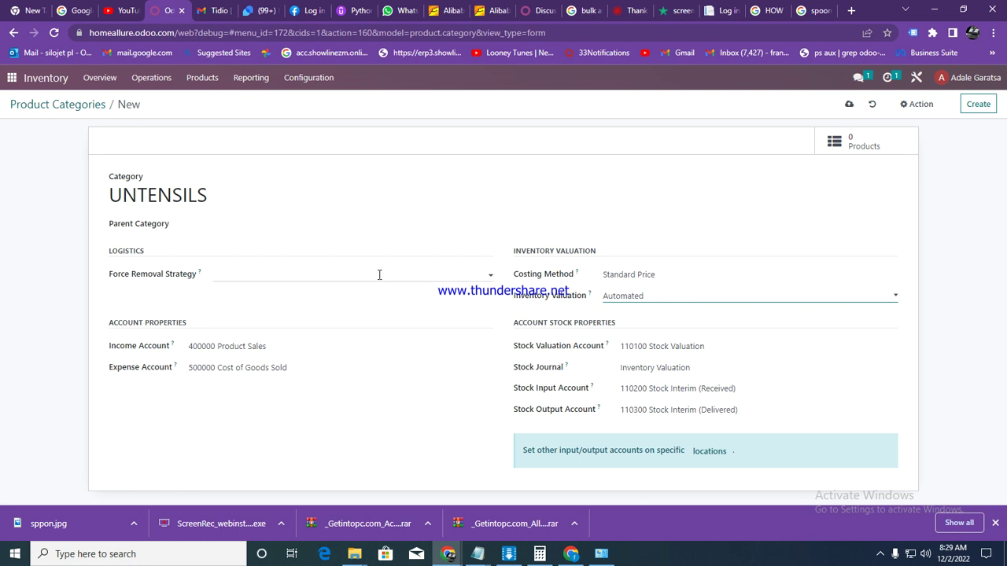
pyautogui.click(978, 104)
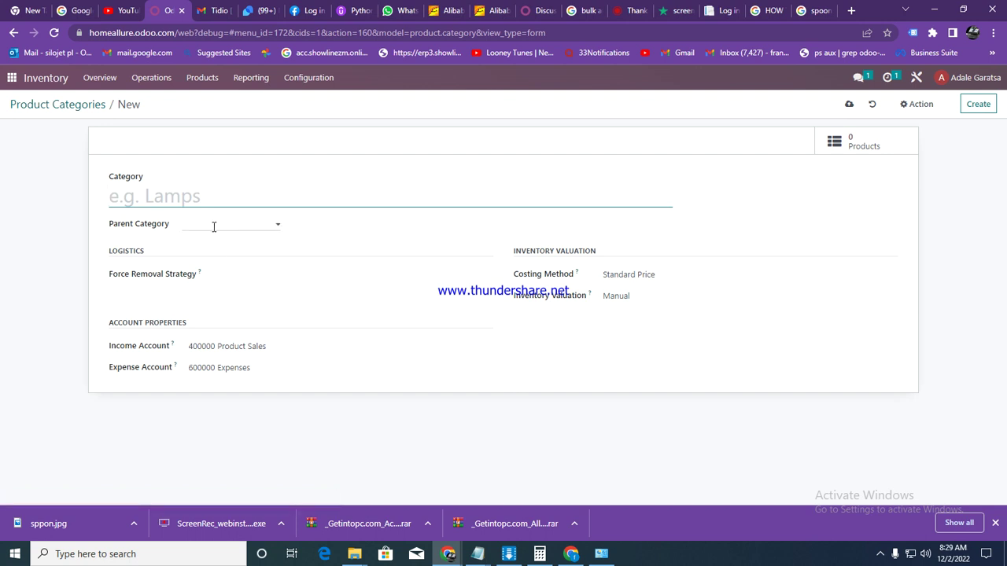
# Start a new product in the Inventory product list and name it METAL TEA SPOON.
pyautogui.click(190, 87)
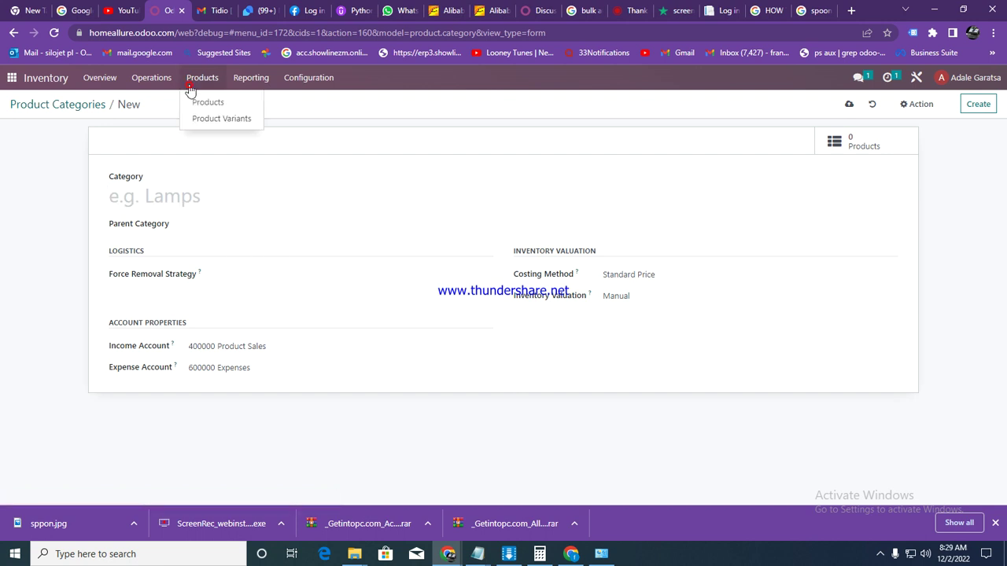
pyautogui.click(206, 108)
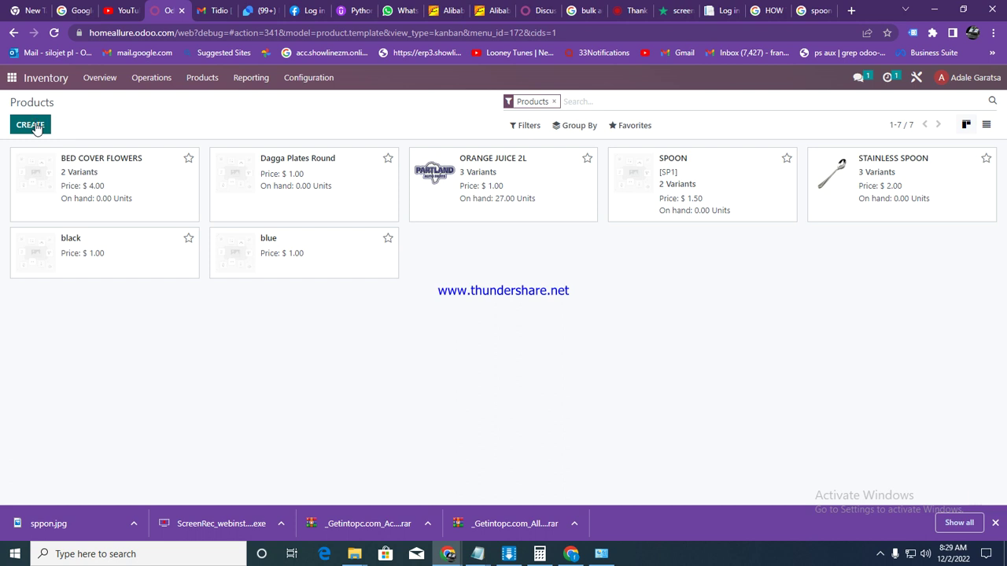
pyautogui.click(31, 125)
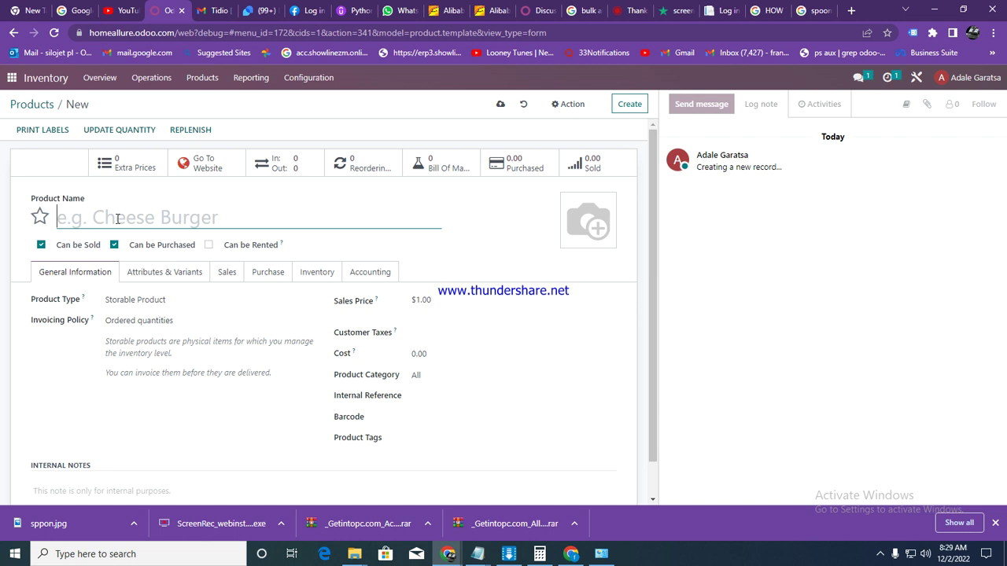
pyautogui.write('METAL ')
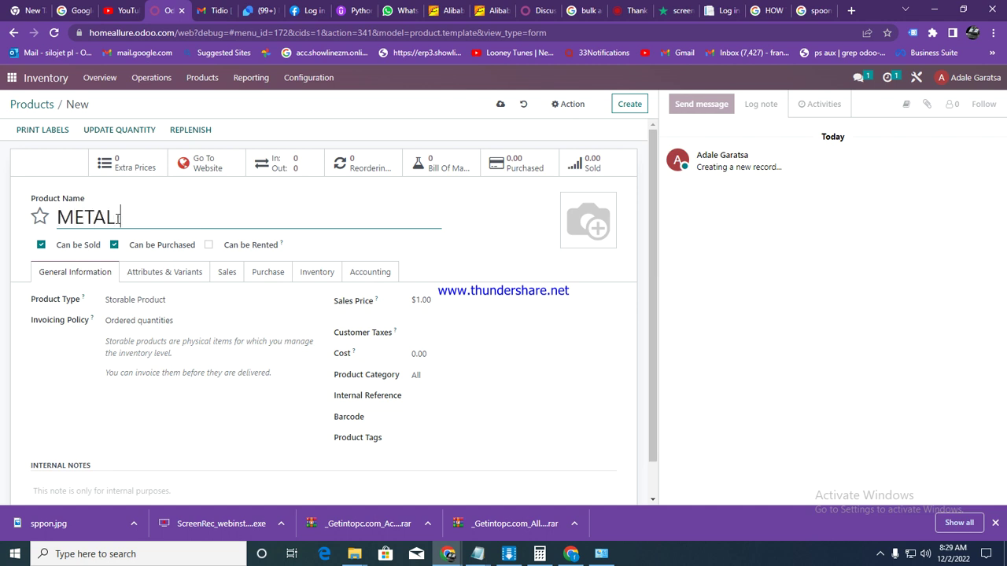
pyautogui.write('SPOO')
pyautogui.press('BackSpace')
pyautogui.press('BackSpace')
pyautogui.press('BackSpace')
pyautogui.write('TEAN')
pyautogui.press('BackSpace')
pyautogui.write('SPON')
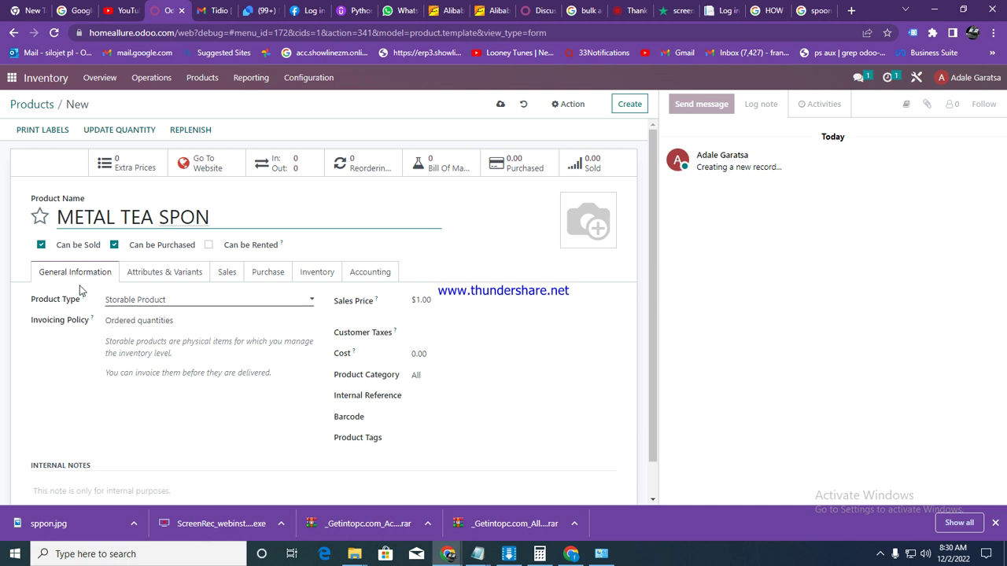
pyautogui.click(186, 217)
pyautogui.write('O')
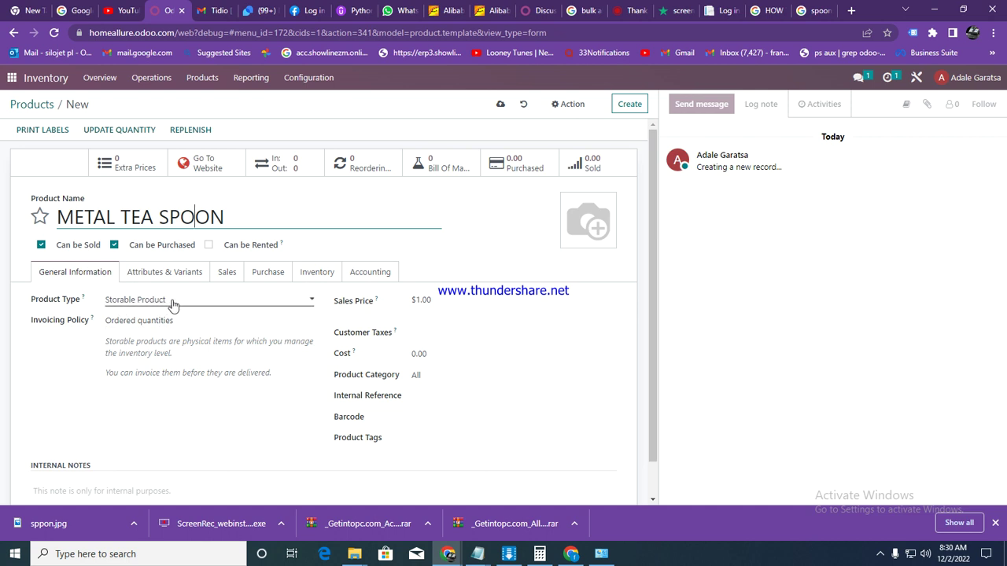
# Set the product's sales price to $0.5 and open the customer taxes choices.
pyautogui.doubleClick(440, 298)
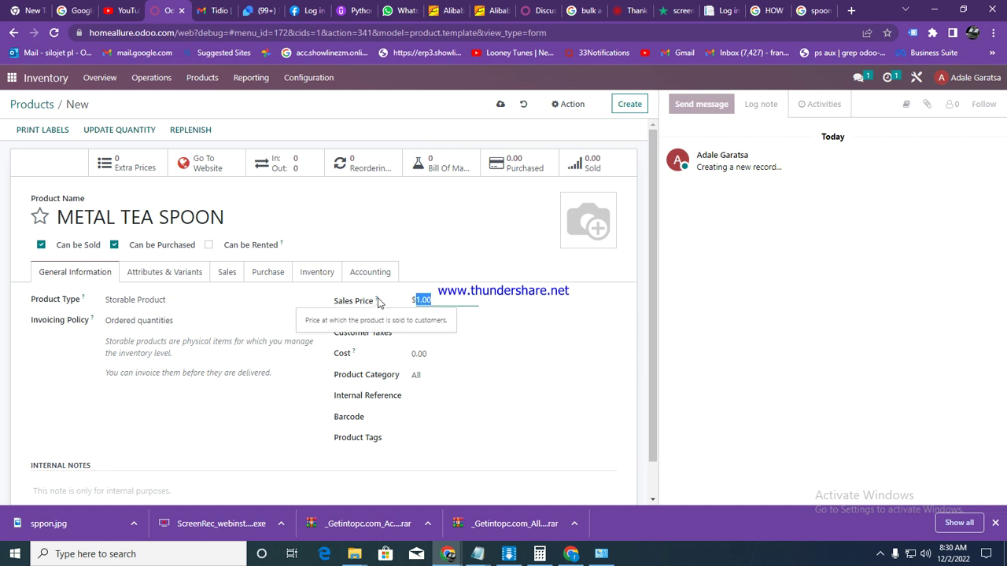
pyautogui.write('0.5')
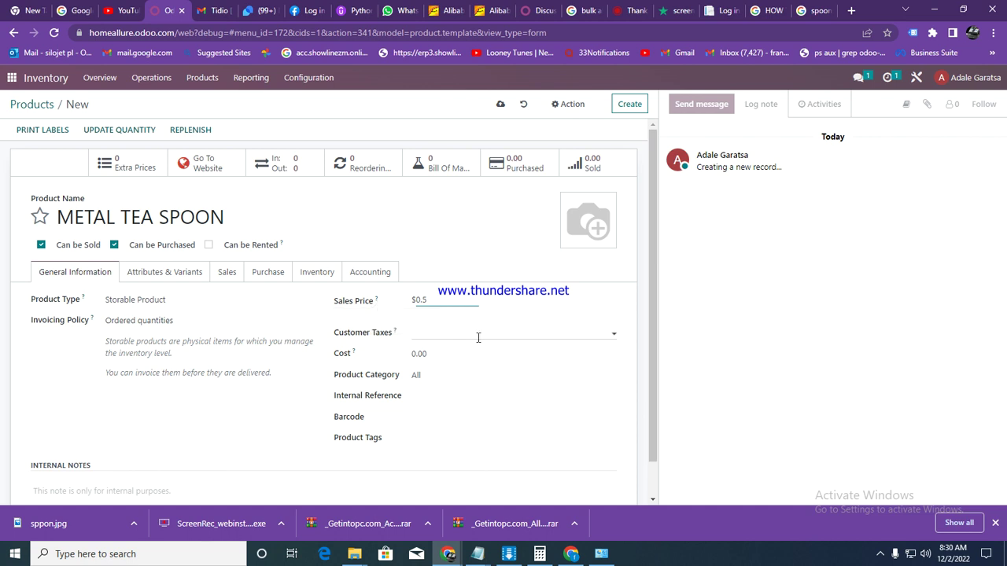
pyautogui.click(483, 338)
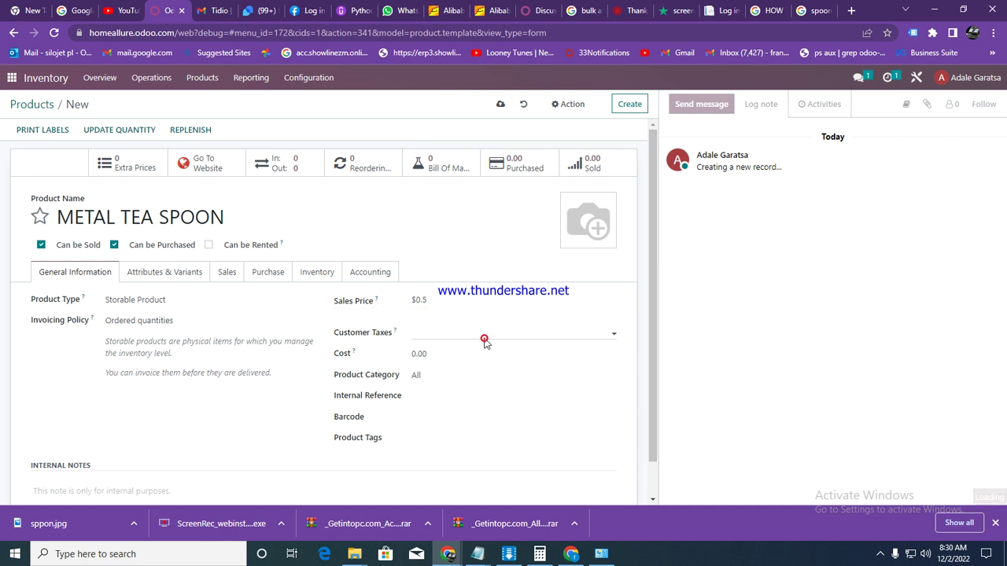
pyautogui.click(439, 329)
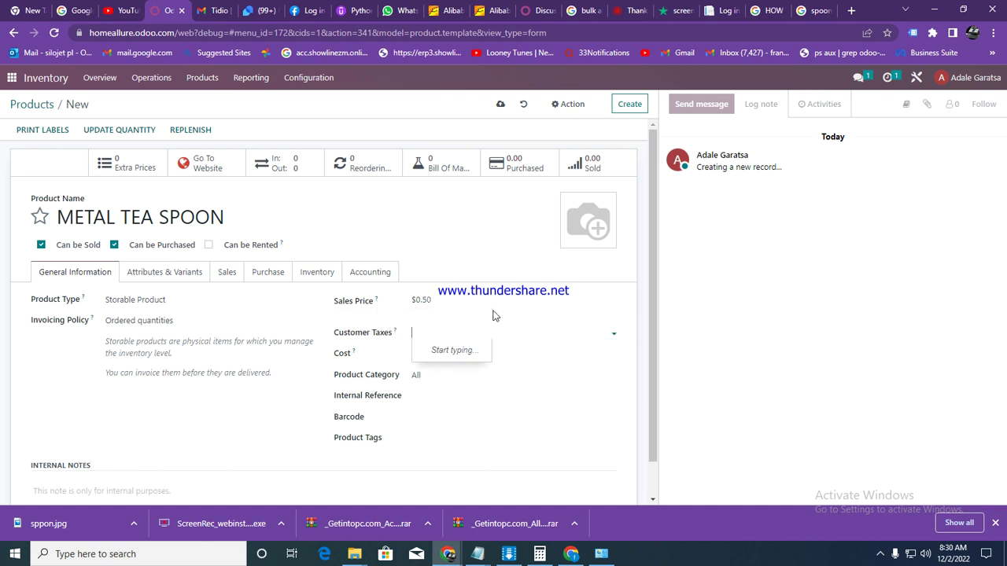
# Leave the customer taxes empty and set the product's cost to 0.35.
pyautogui.click(479, 383)
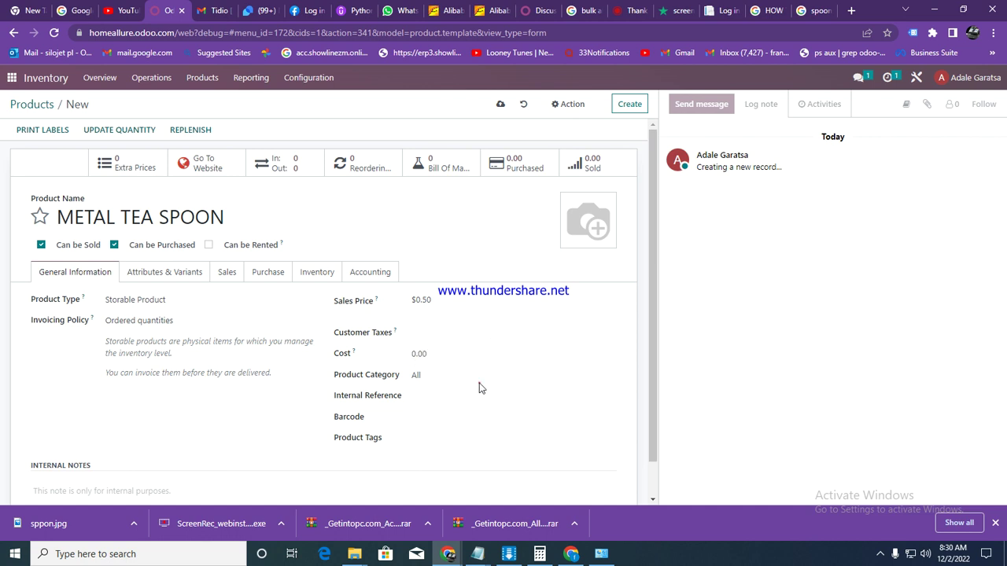
pyautogui.click(449, 352)
pyautogui.press('BackSpace')
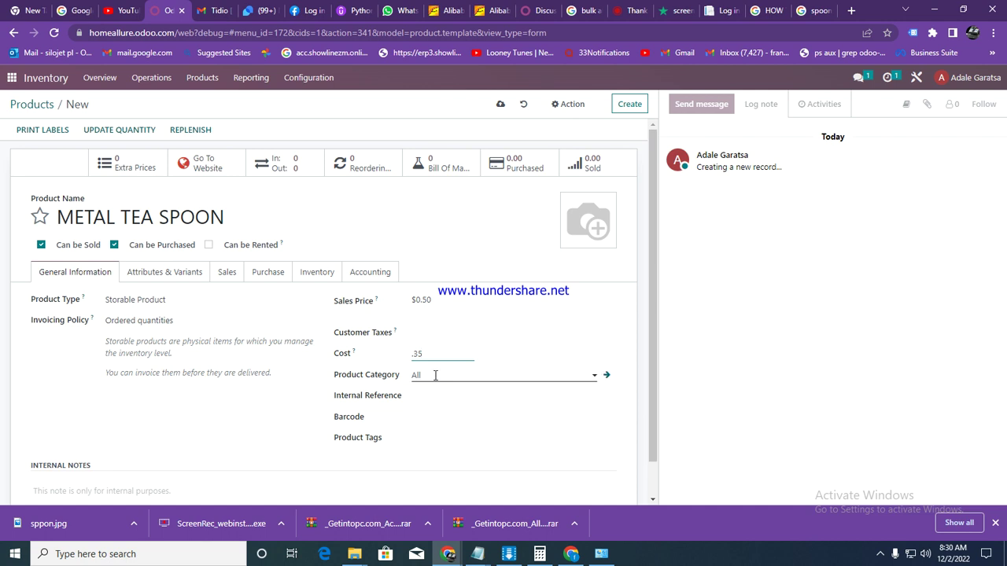
# Set the product category to UNTENSILS and enter MT11 as the product's internal reference.
pyautogui.click(434, 375)
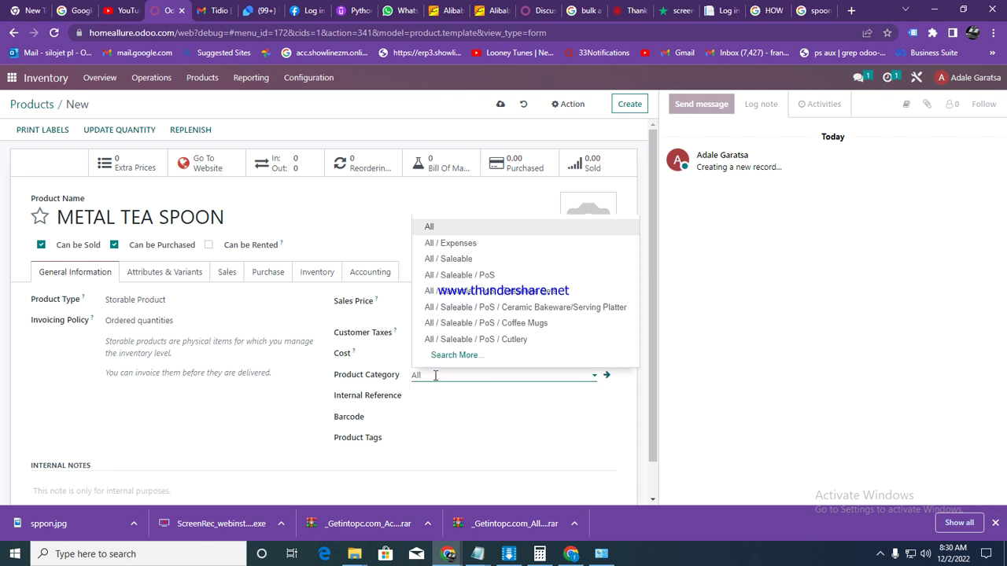
pyautogui.press('BackSpace')
pyautogui.write('U')
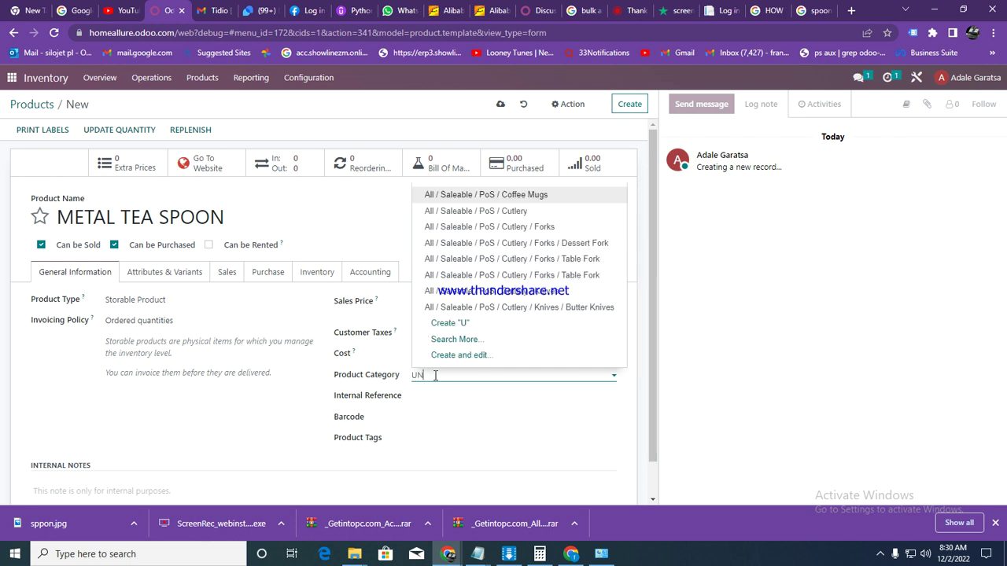
pyautogui.write('N')
pyautogui.click(467, 446)
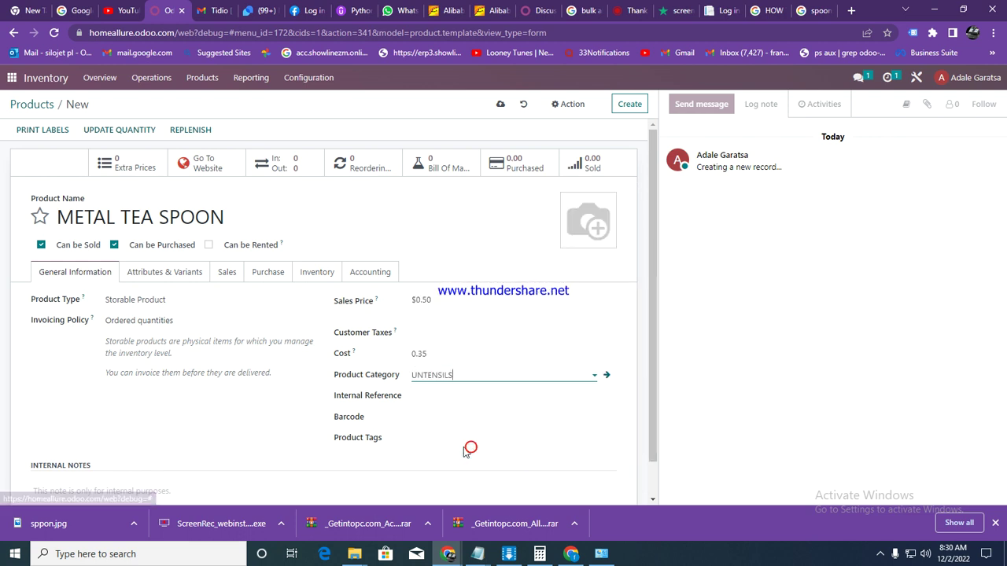
pyautogui.click(424, 396)
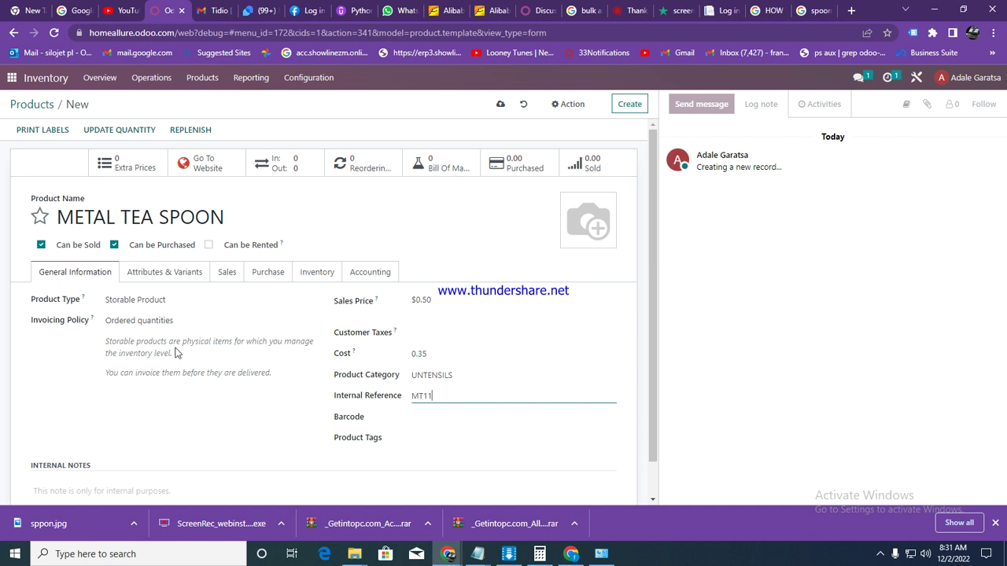
# Add a variant attribute line to METAL TEA SPOON using the existing COLORS attribute.
pyautogui.click(166, 276)
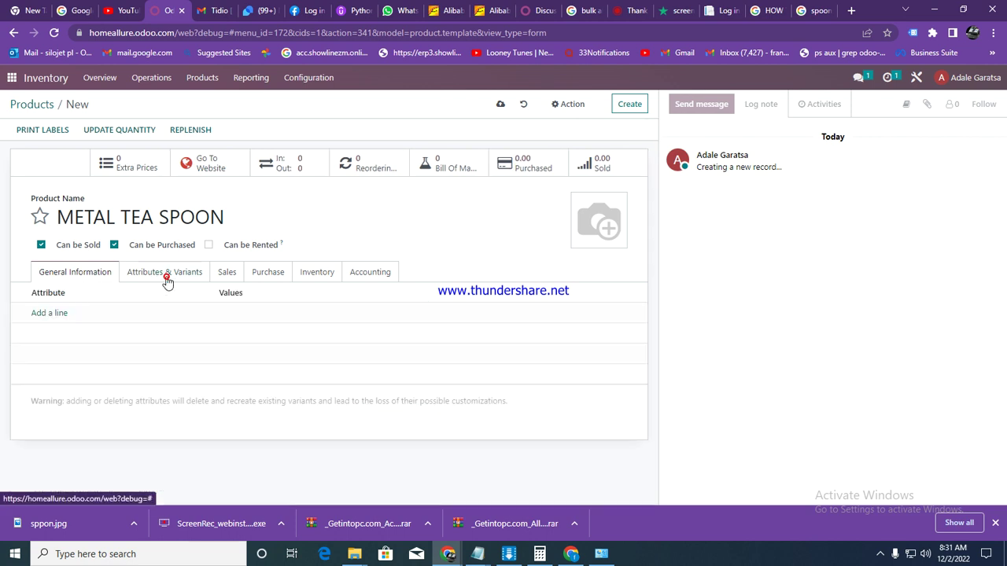
pyautogui.click(57, 314)
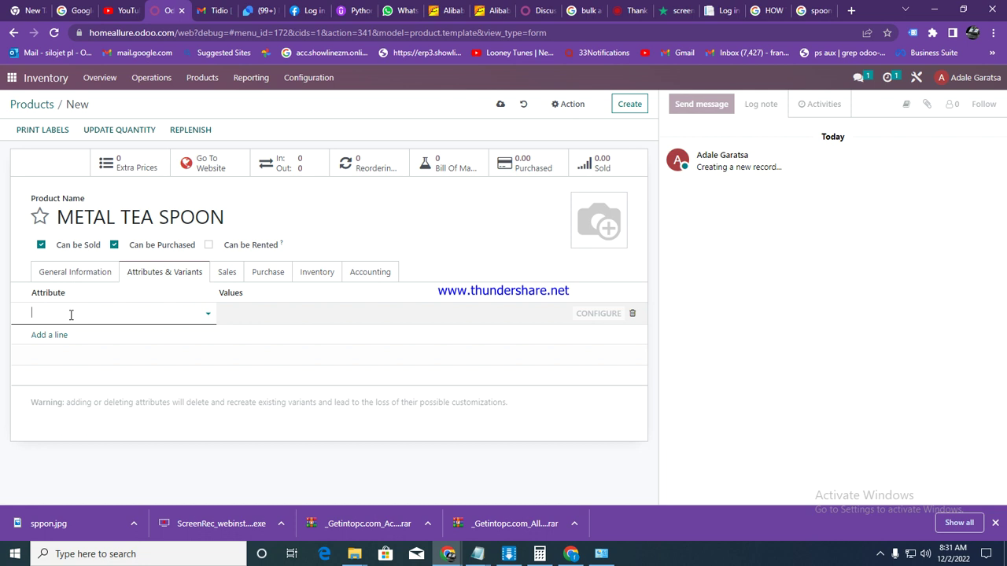
pyautogui.write('COLOR')
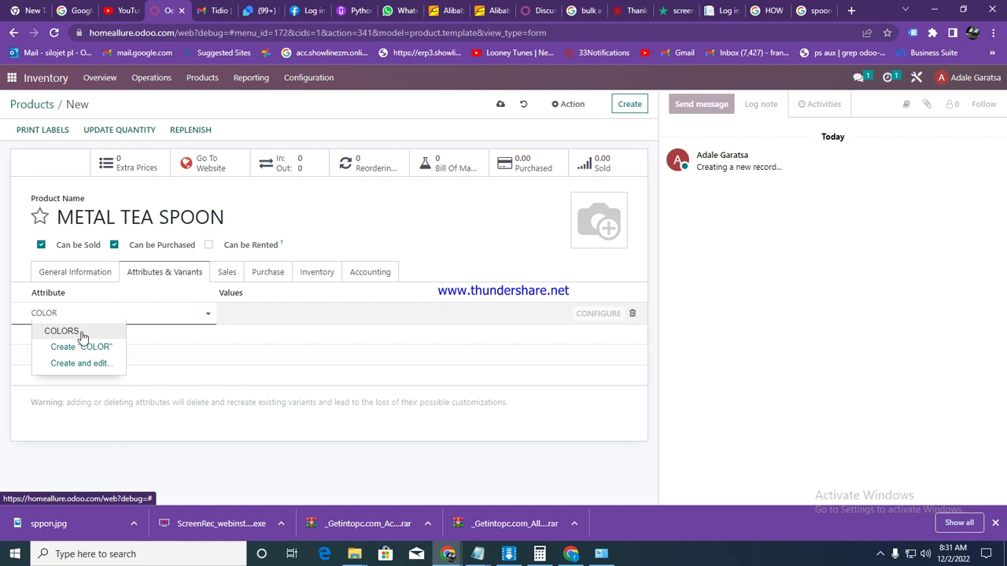
pyautogui.click(82, 331)
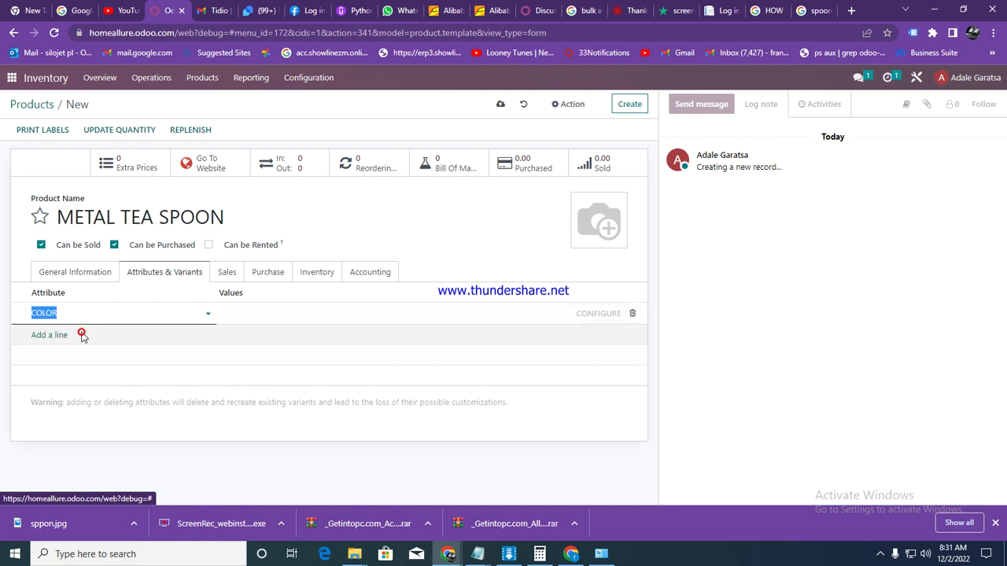
# Assign the values BLUE and YELLOW to the COLORS attribute line.
pyautogui.click(287, 319)
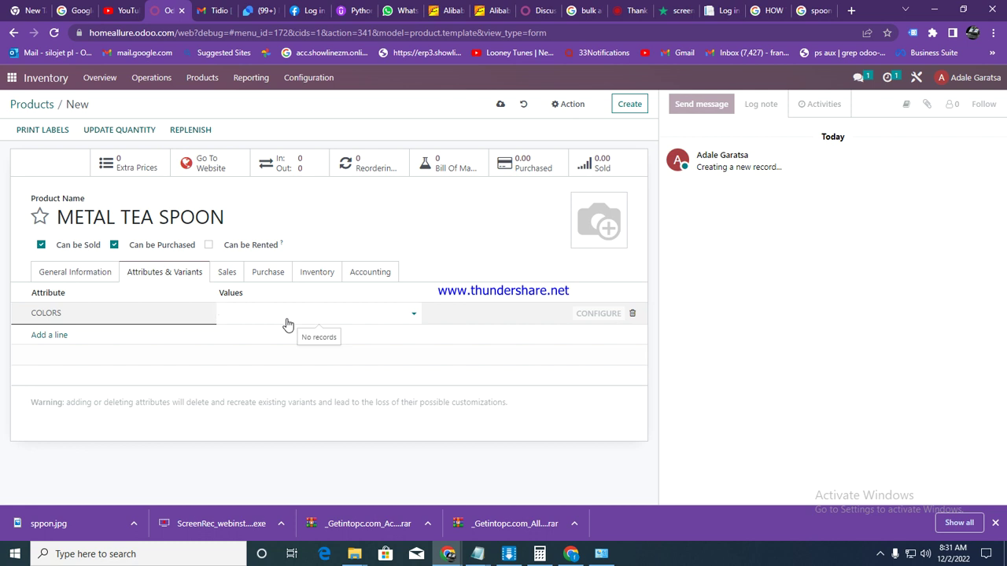
pyautogui.write('BLUES')
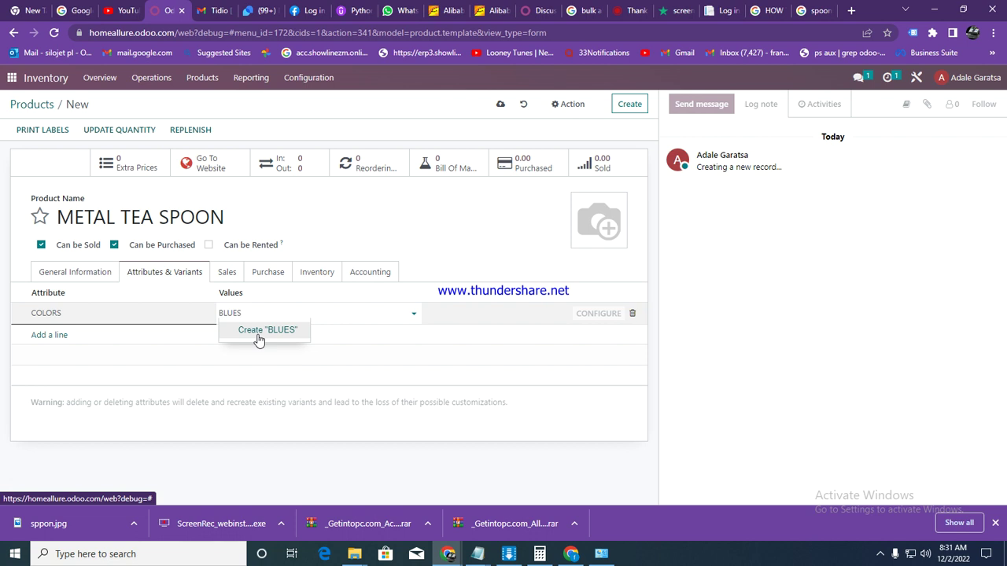
pyautogui.press('BackSpace')
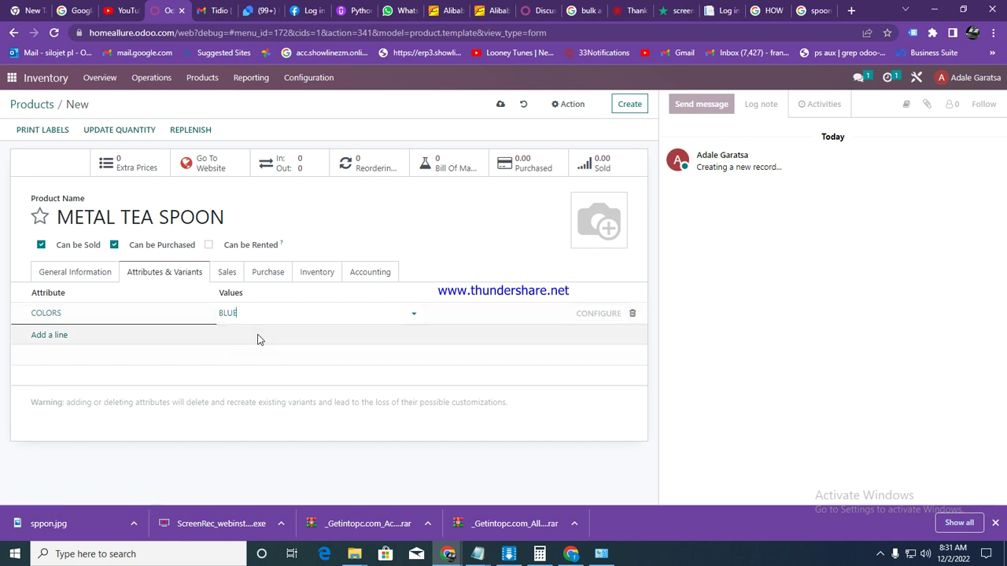
pyautogui.press('Return')
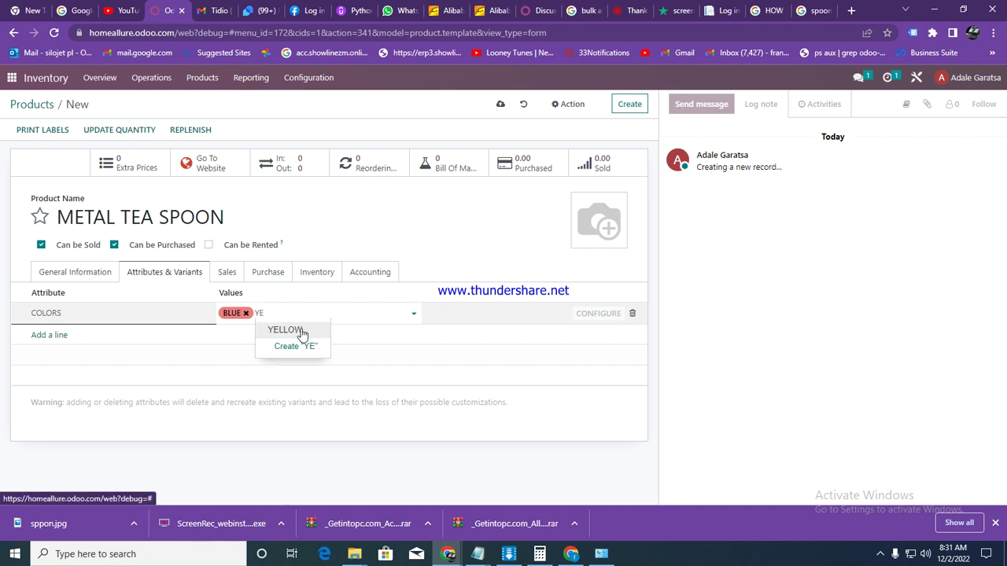
pyautogui.click(294, 331)
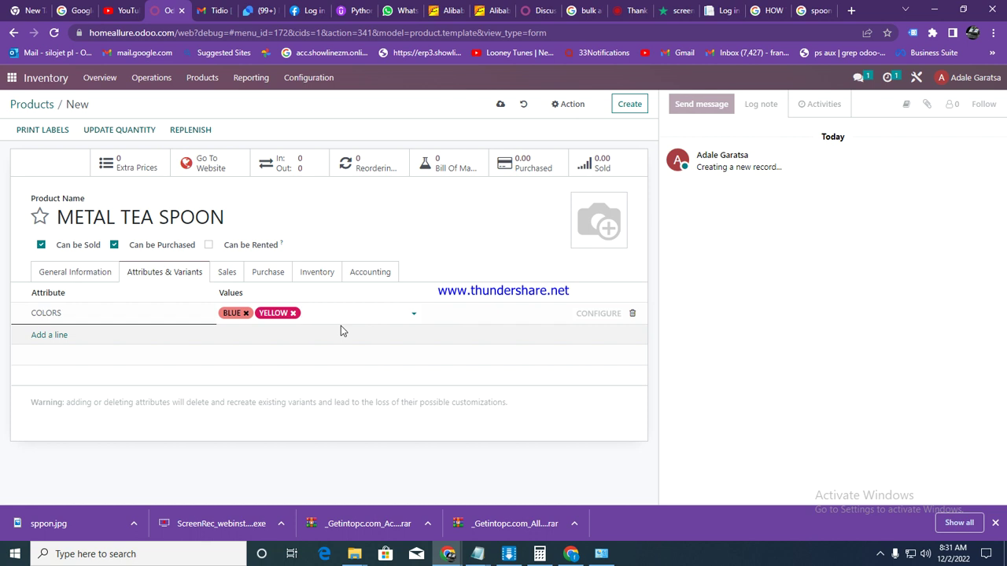
# Upload sppon.jpg from Downloads as the product image and save the product by starting another new one.
pyautogui.moveTo(598, 236)
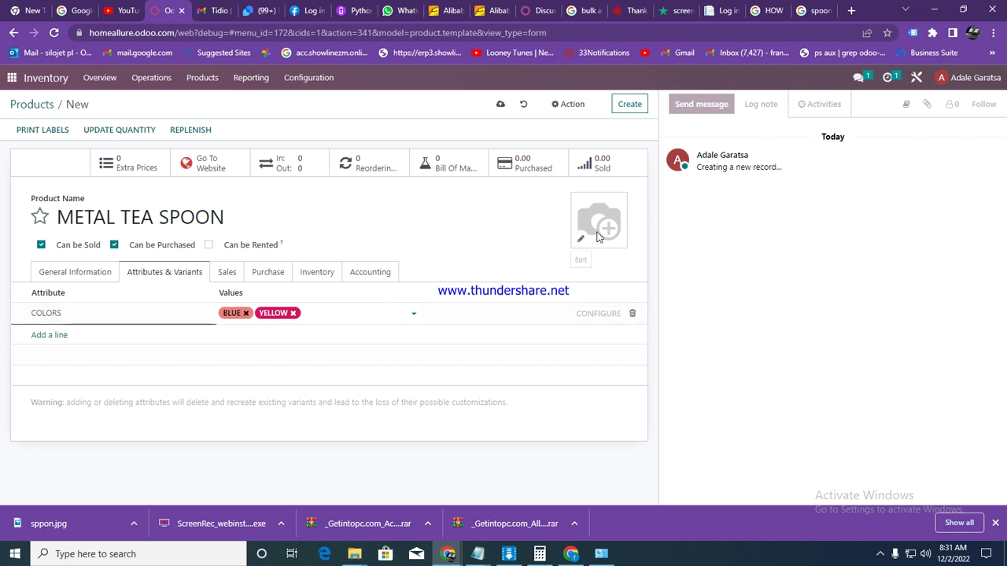
pyautogui.click(579, 238)
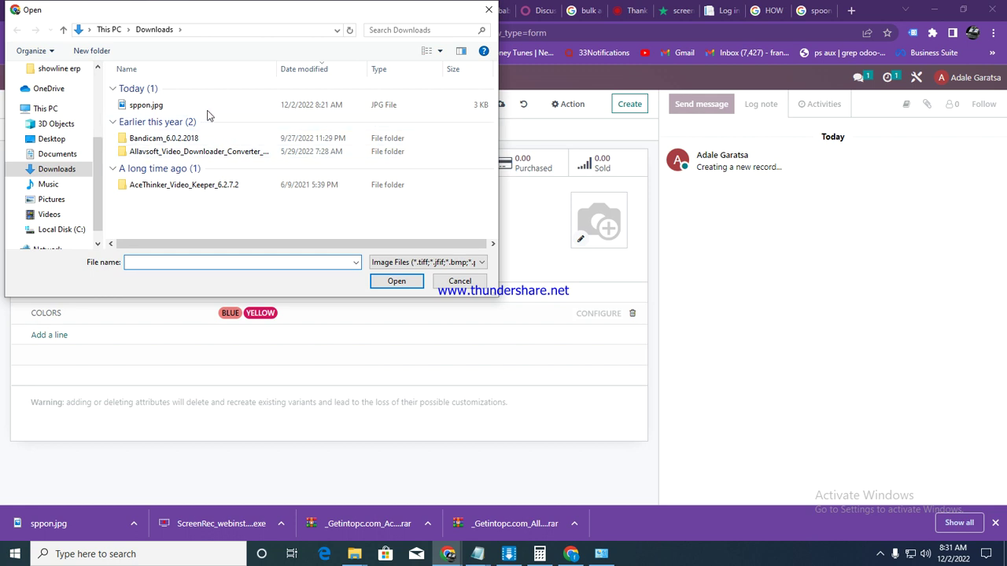
pyautogui.click(206, 107)
pyautogui.click(391, 280)
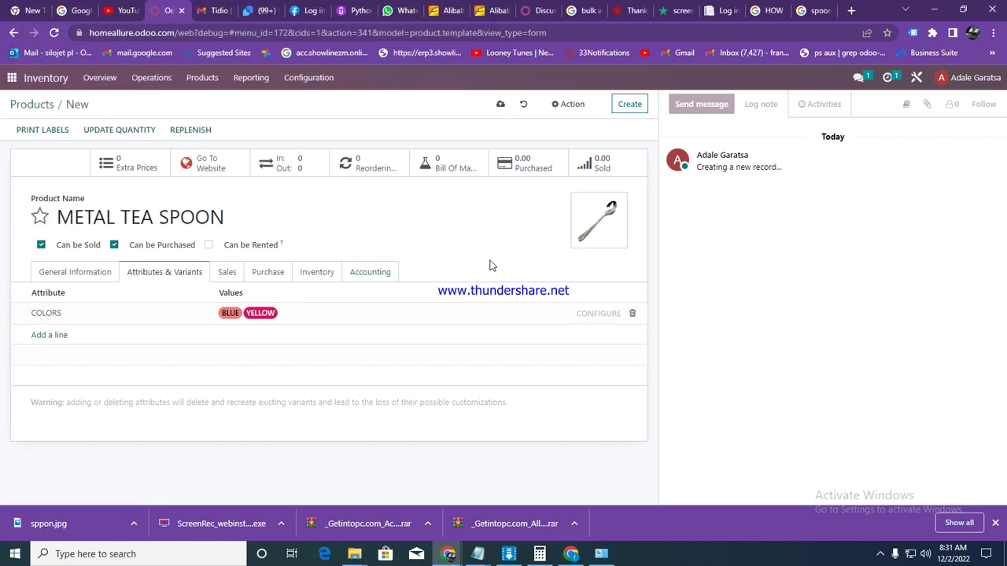
pyautogui.click(626, 106)
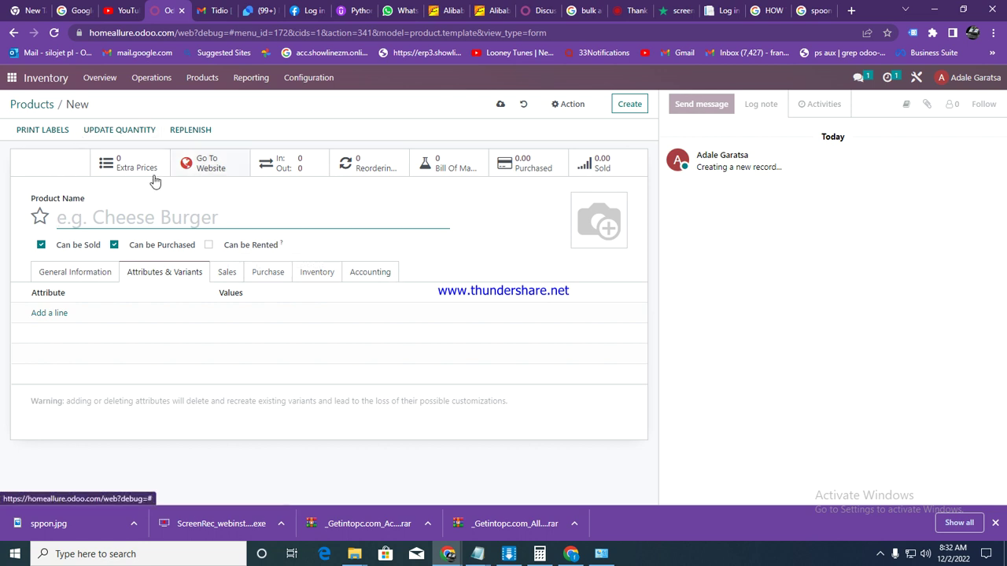
# Reopen METAL TEA SPOON to add BLACK to its COLORS values, and save it before returning to the product list.
pyautogui.click(34, 105)
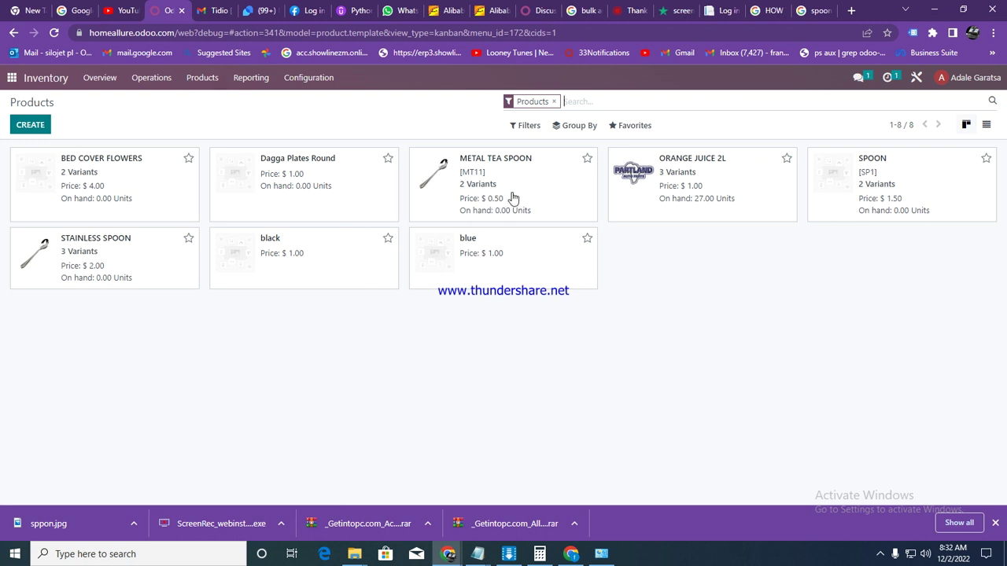
pyautogui.click(508, 160)
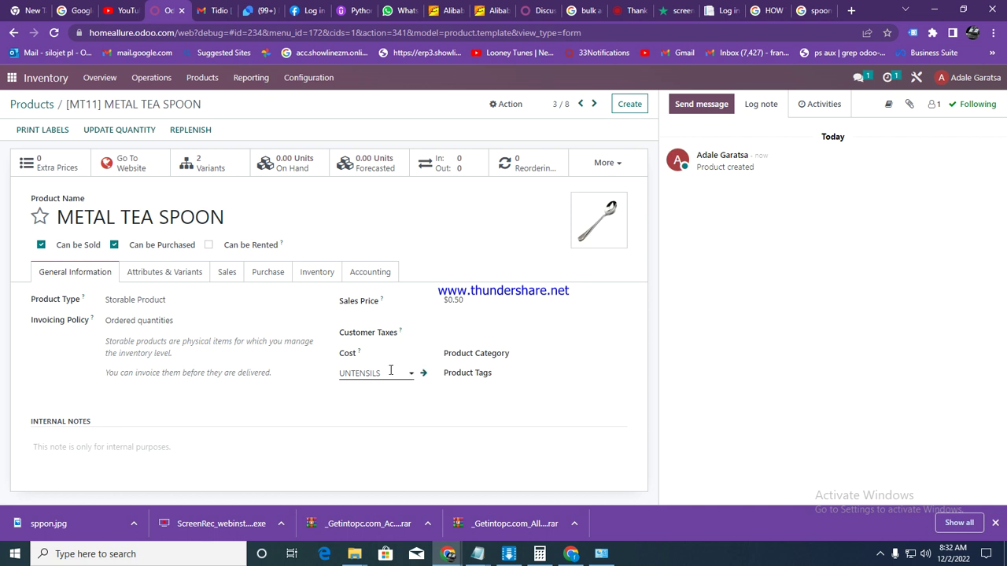
pyautogui.click(174, 276)
pyautogui.click(356, 321)
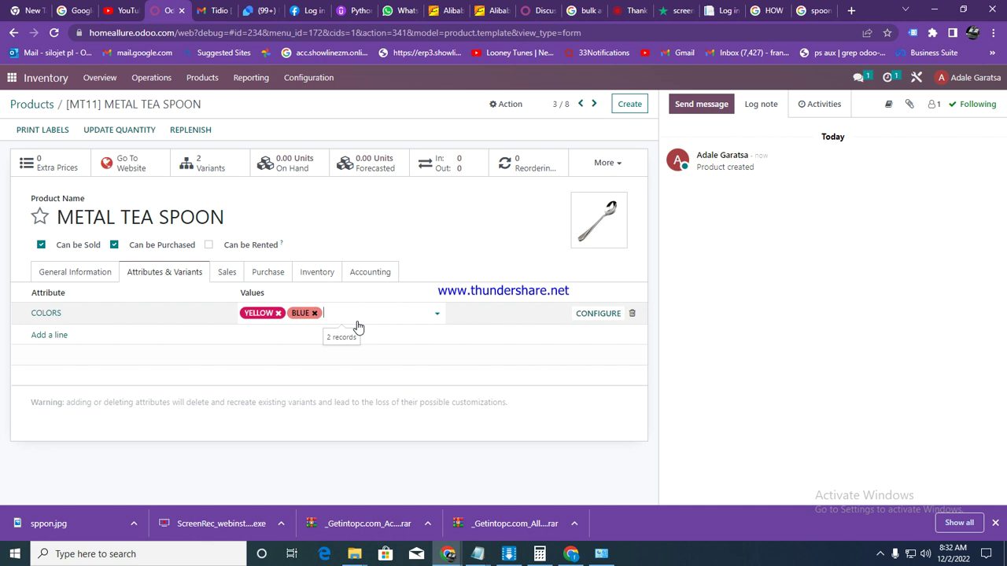
pyautogui.write('B')
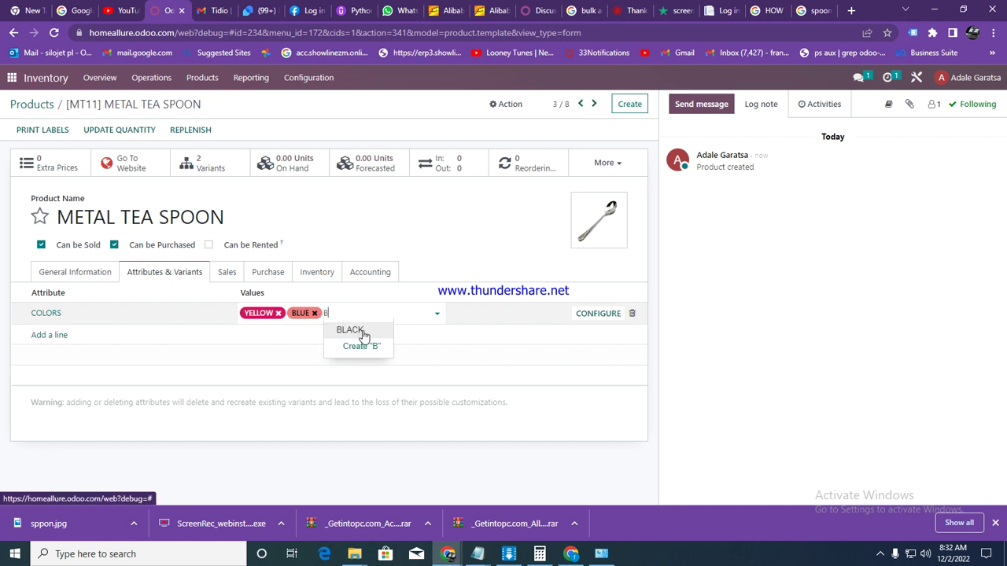
pyautogui.click(351, 331)
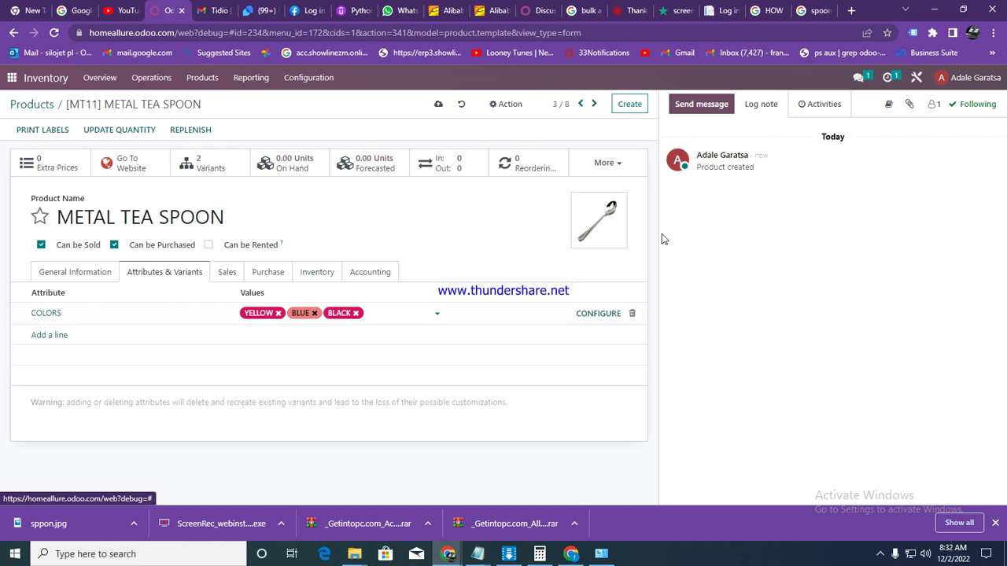
pyautogui.click(632, 112)
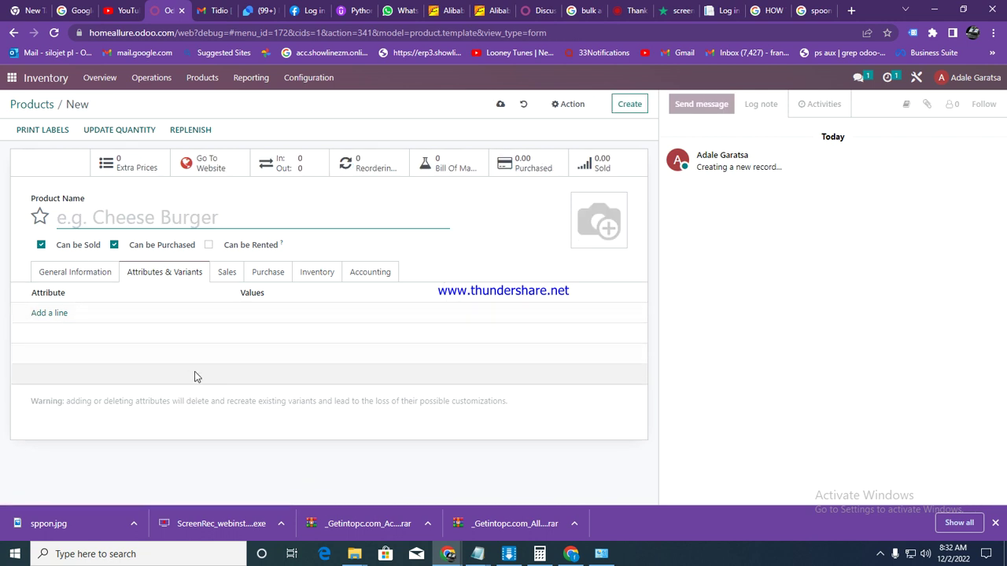
pyautogui.click(36, 103)
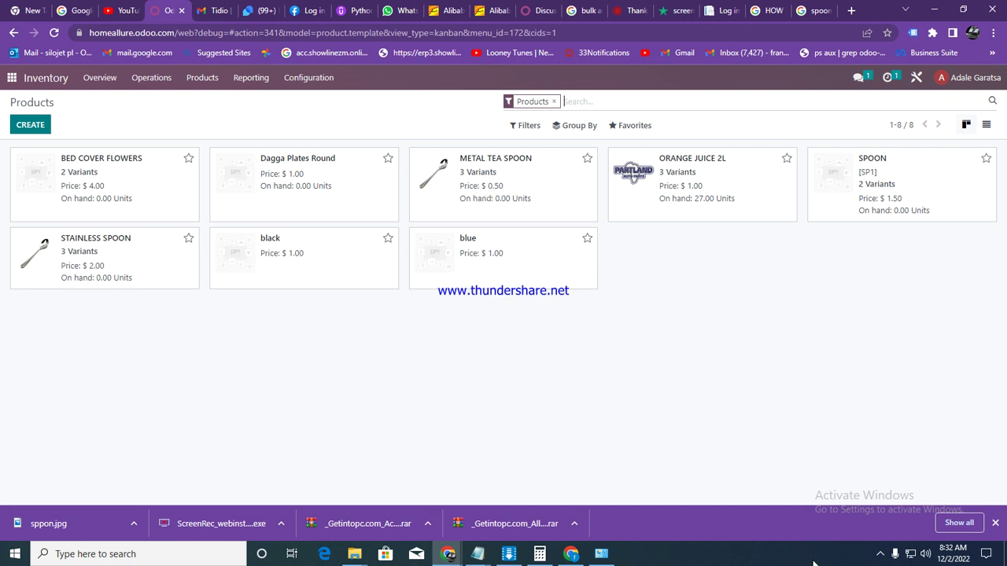
pyautogui.click(880, 553)
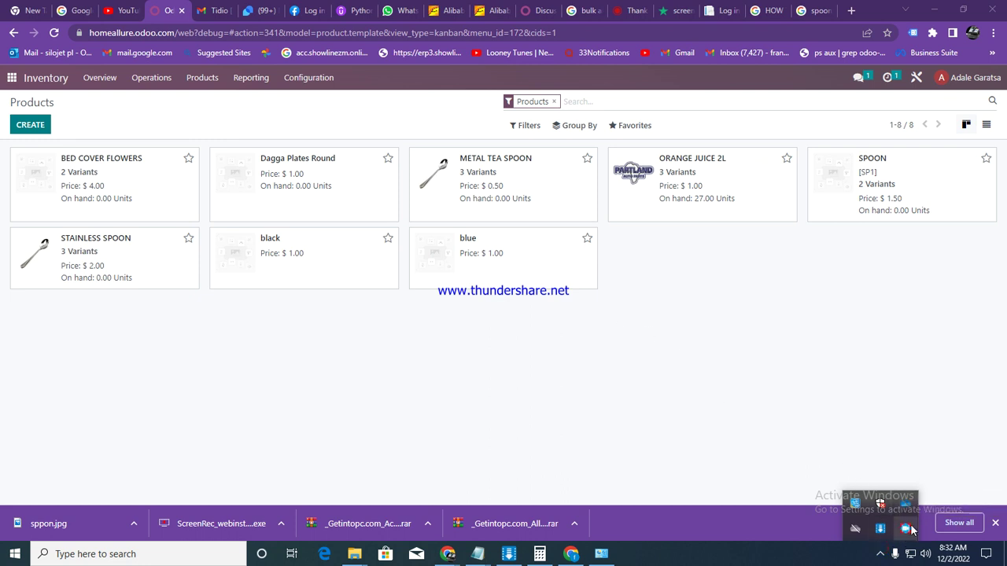
pyautogui.click(905, 528)
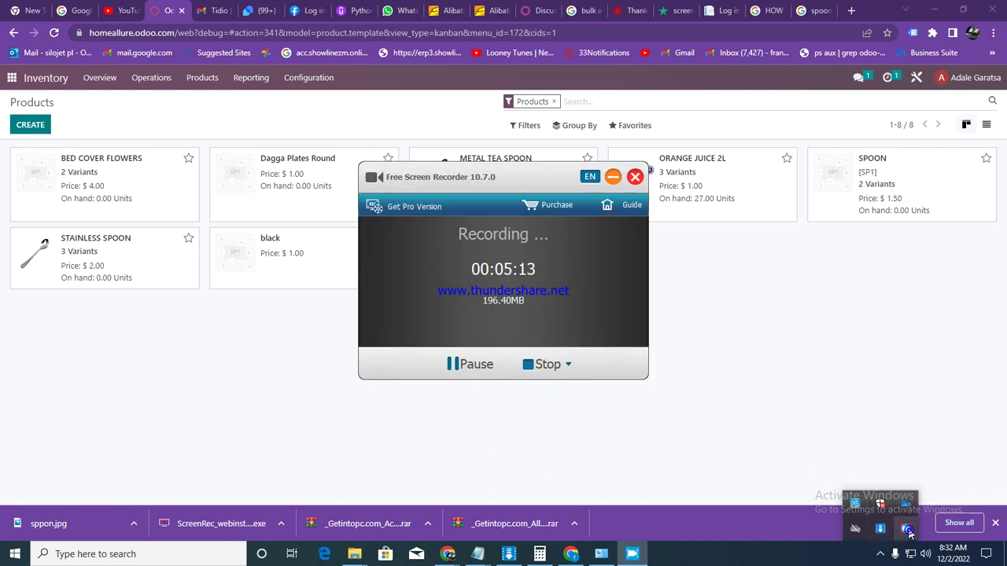